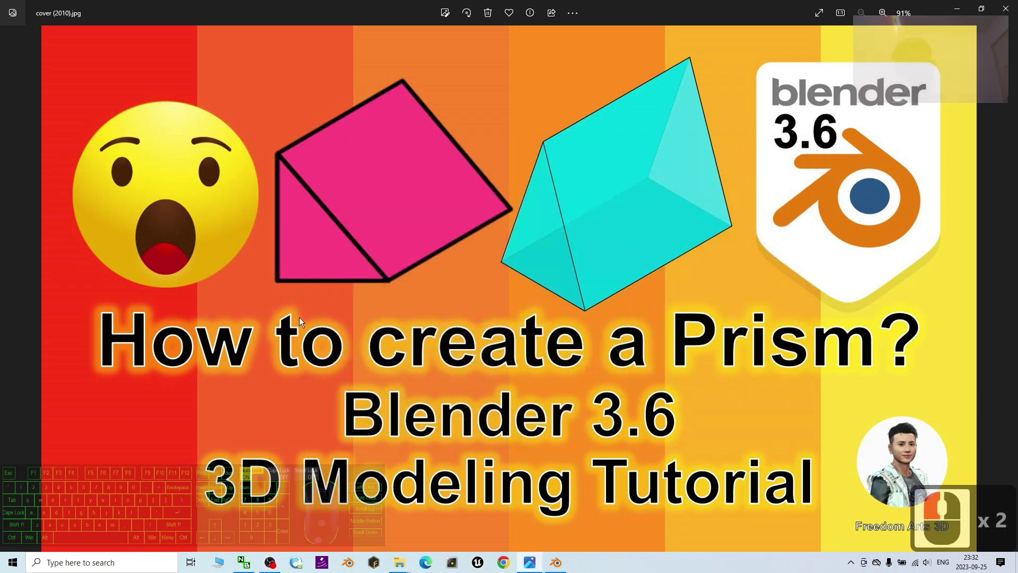
View the cover image cover (2010).jpg, 'How to create a Prism?', in Windows Photos.
{"action": "left_click", "coordinate": [349, 340]}
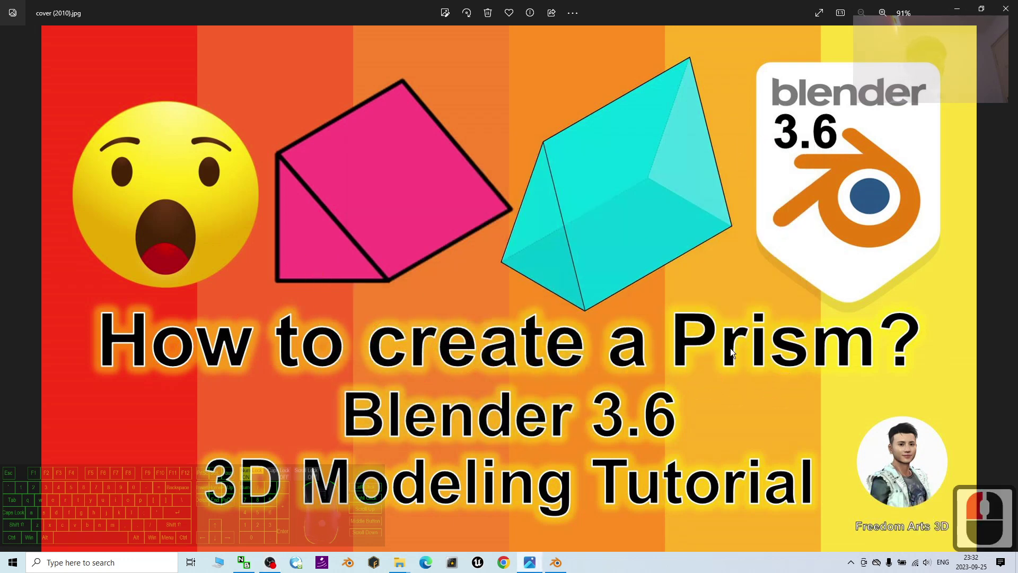
{"action": "double_click", "coordinate": [464, 231]}
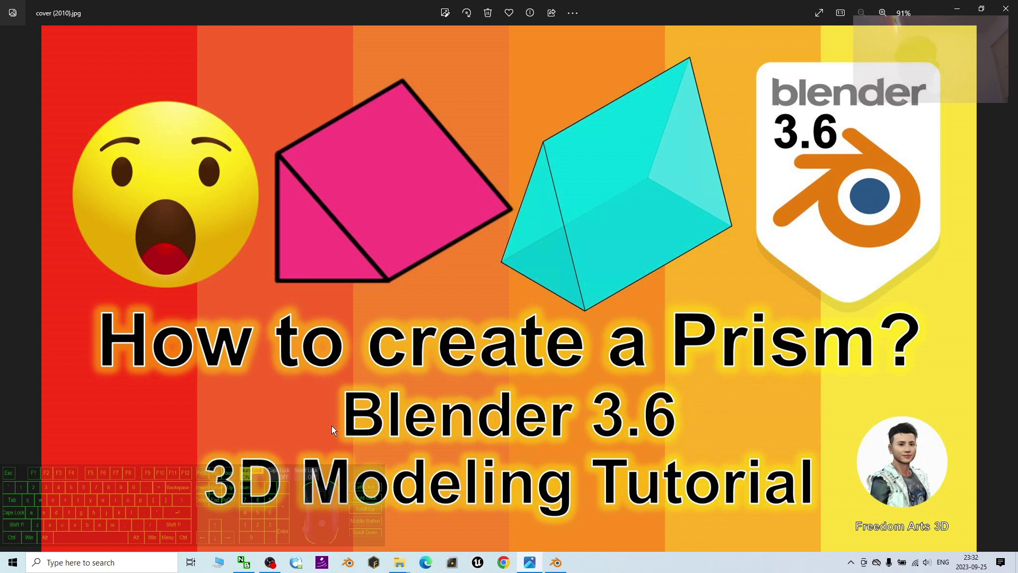
{"action": "left_click", "coordinate": [584, 326]}
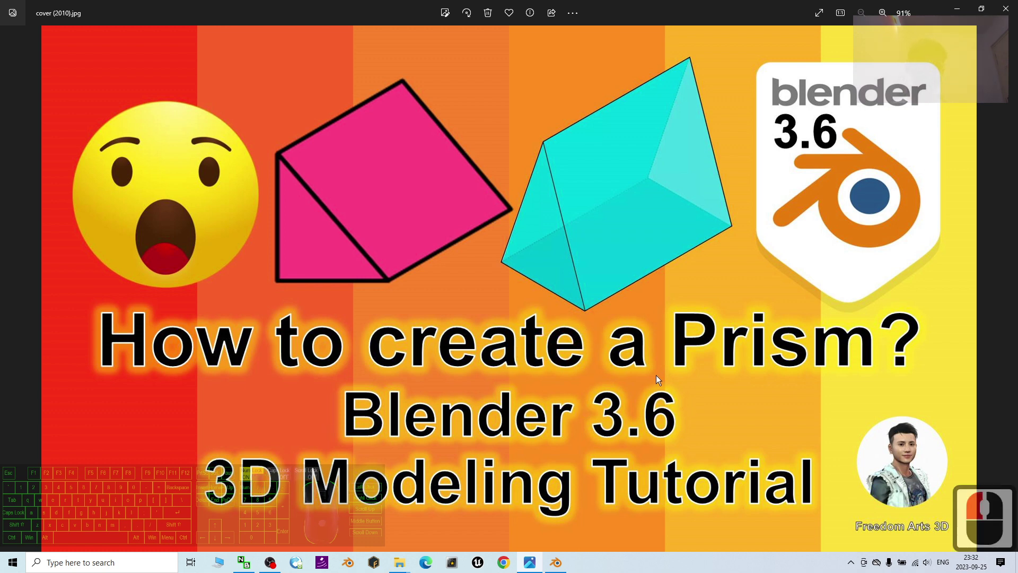
Minimize Photos and dismiss the Blender 3.6 splash screen.
{"action": "left_click", "coordinate": [959, 11]}
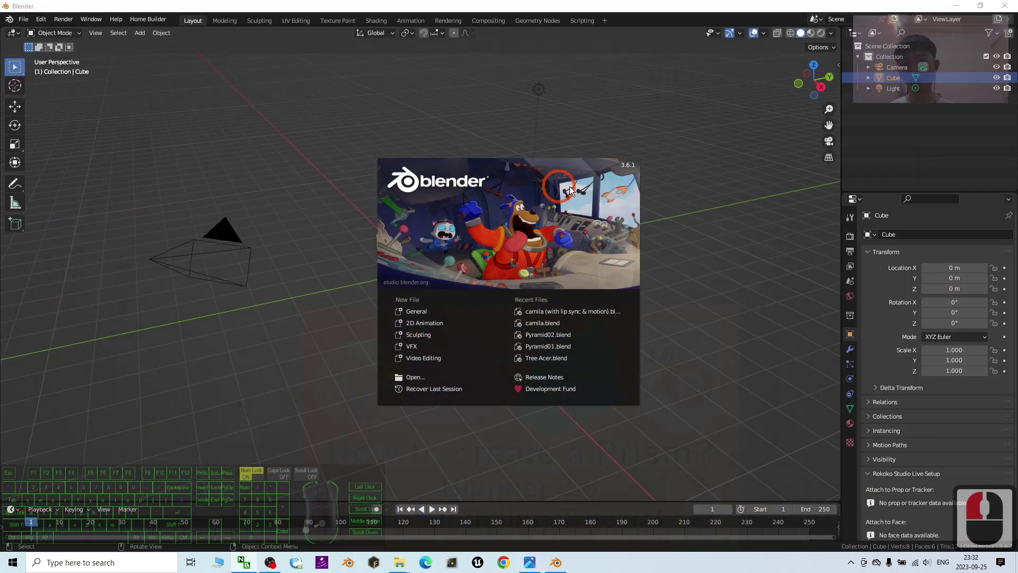
{"action": "left_click", "coordinate": [721, 345]}
{"action": "left_click", "coordinate": [550, 177]}
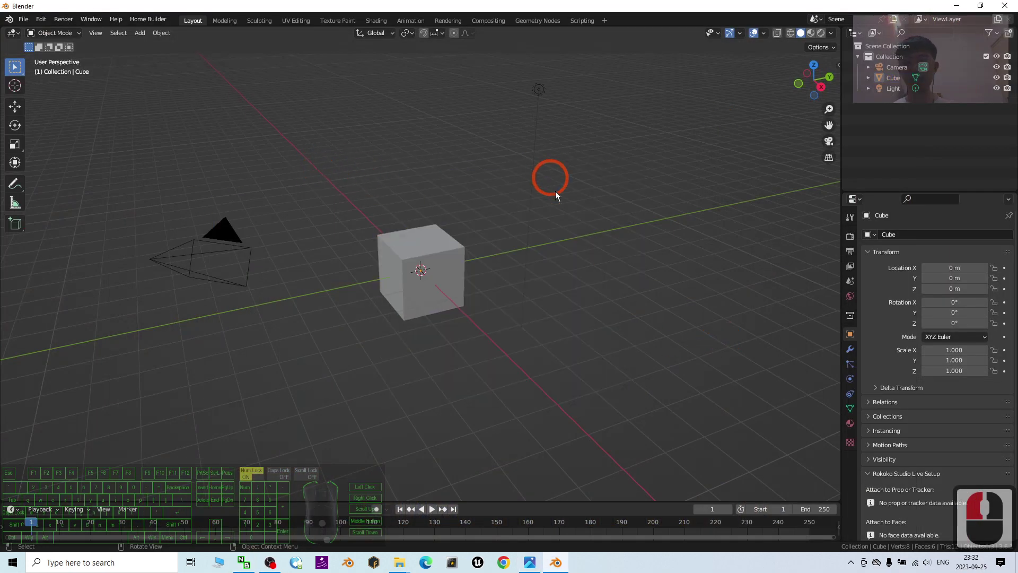
{"action": "double_click", "coordinate": [375, 209]}
{"action": "left_click", "coordinate": [344, 195]}
{"action": "left_click", "coordinate": [536, 134]}
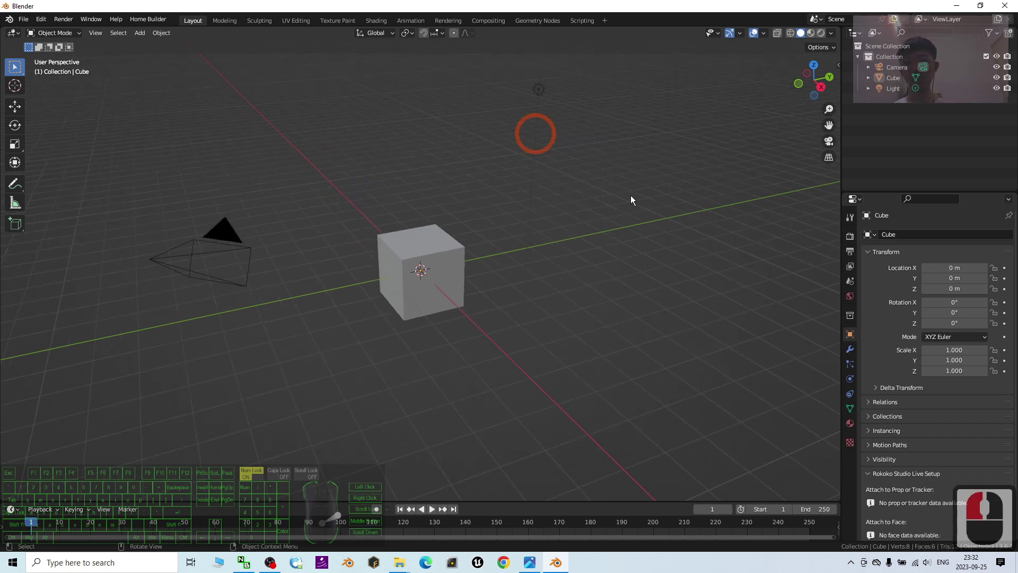
Select the default camera, cube and light and delete them all.
{"action": "key", "text": "a"}
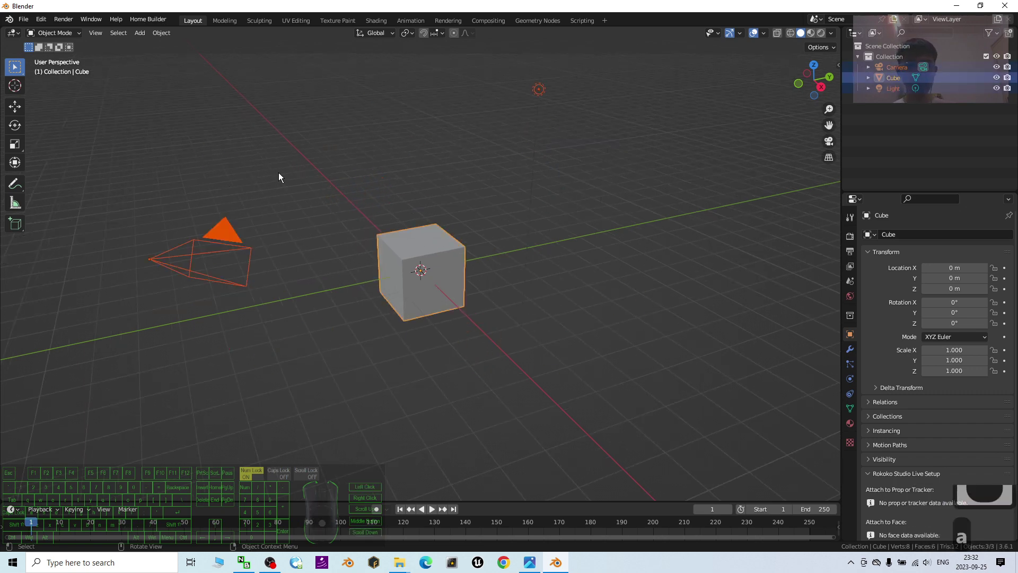
{"action": "key", "text": "Delete"}
{"action": "scroll", "coordinate": [421, 232], "scroll_direction": "up", "scroll_amount": 3}
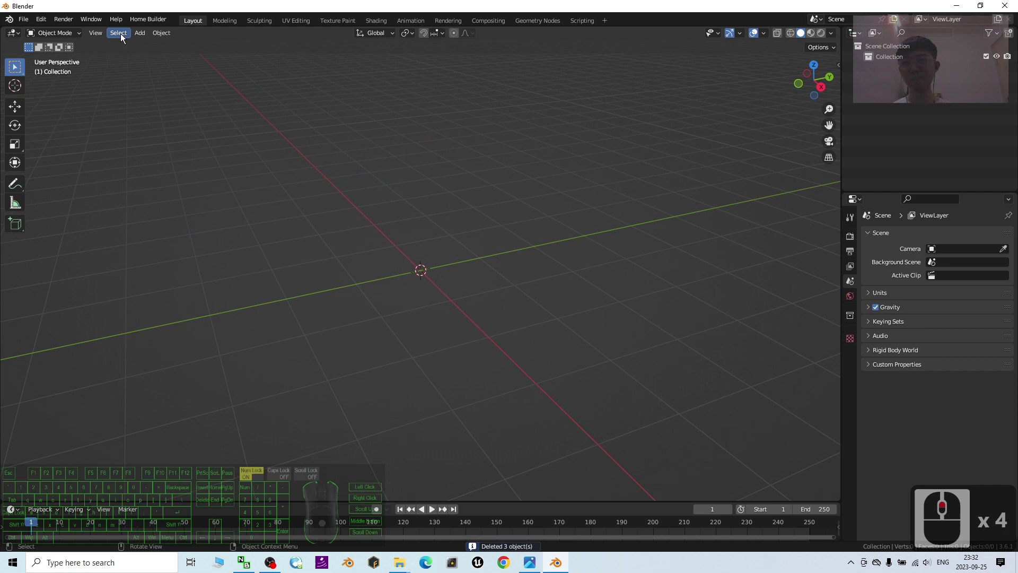
Add a cube mesh from Add > Mesh at the world origin and select it.
{"action": "left_click", "coordinate": [139, 33]}
{"action": "mouse_move", "coordinate": [151, 63]}
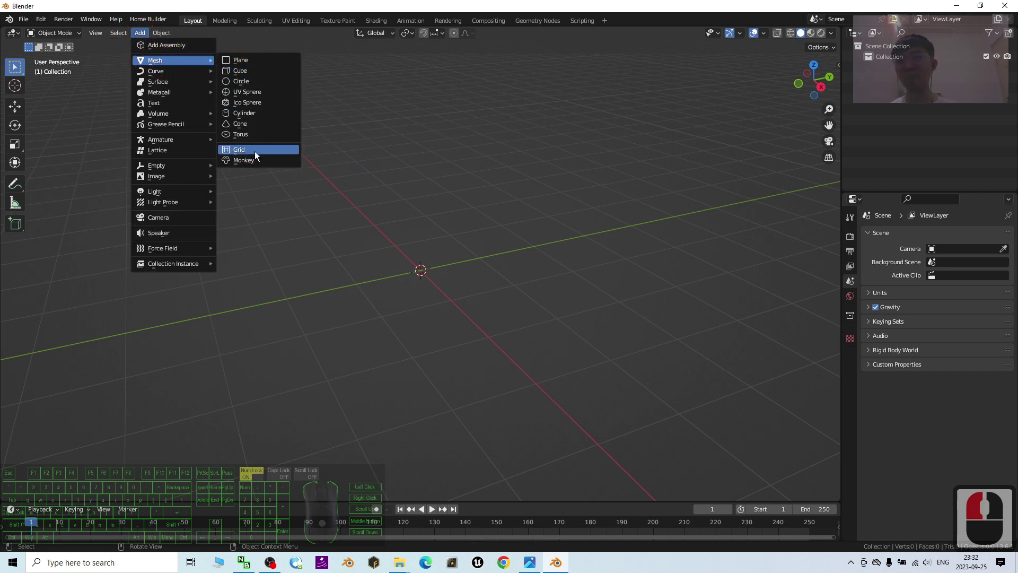
{"action": "left_click", "coordinate": [241, 70]}
{"action": "scroll", "coordinate": [456, 273], "scroll_direction": "up", "scroll_amount": 2}
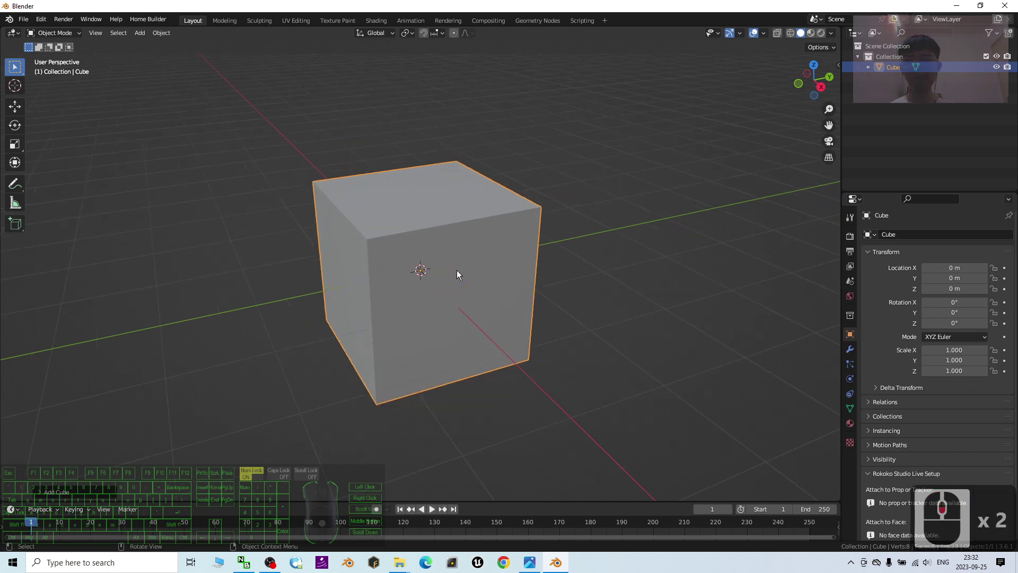
{"action": "middle_click_drag", "start_coordinate": [456, 270], "coordinate": [541, 272]}
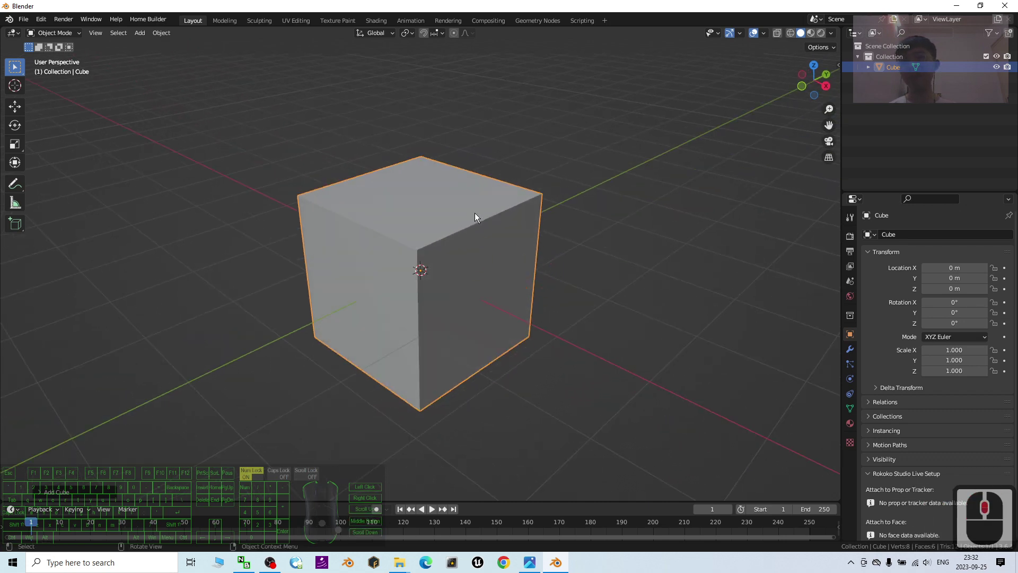
{"action": "left_click", "coordinate": [592, 199]}
{"action": "left_click", "coordinate": [428, 219]}
{"action": "left_click", "coordinate": [489, 264]}
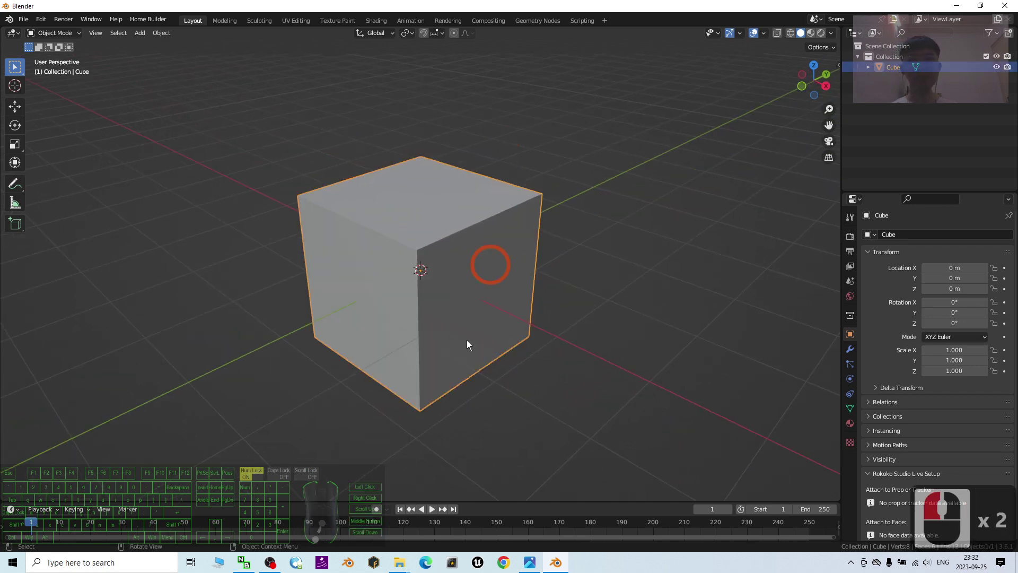
Switch the cube into Edit Mode.
{"action": "left_click", "coordinate": [60, 34]}
{"action": "left_click", "coordinate": [53, 57]}
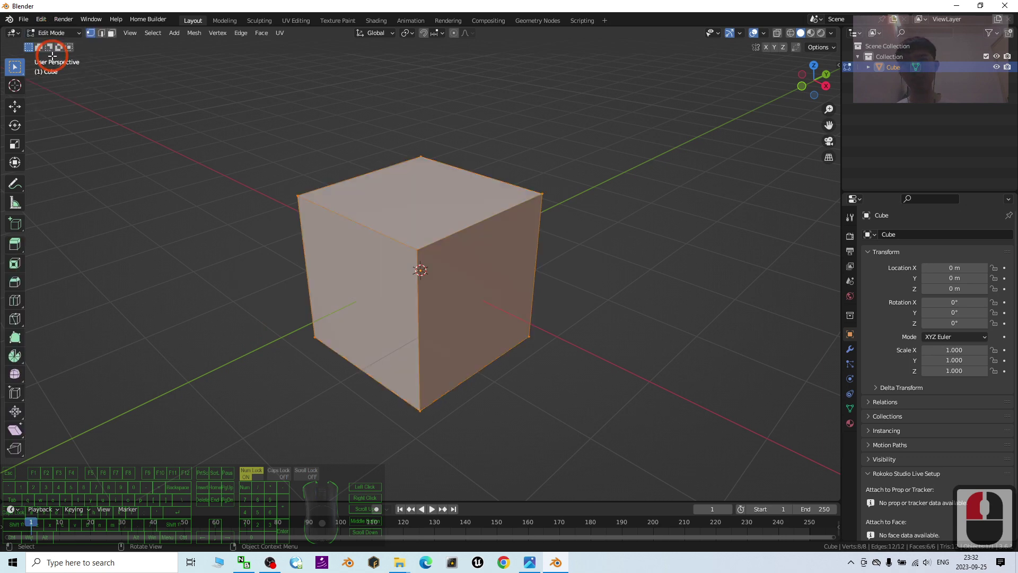
{"action": "mouse_move", "coordinate": [600, 287]}
{"action": "middle_mouse_down"}
{"action": "mouse_move", "coordinate": [659, 279]}
{"action": "mouse_move", "coordinate": [523, 275]}
{"action": "mouse_move", "coordinate": [608, 258]}
{"action": "mouse_move", "coordinate": [599, 286]}
{"action": "middle_mouse_up"}
{"action": "middle_click_drag", "start_coordinate": [568, 325], "coordinate": [651, 302]}
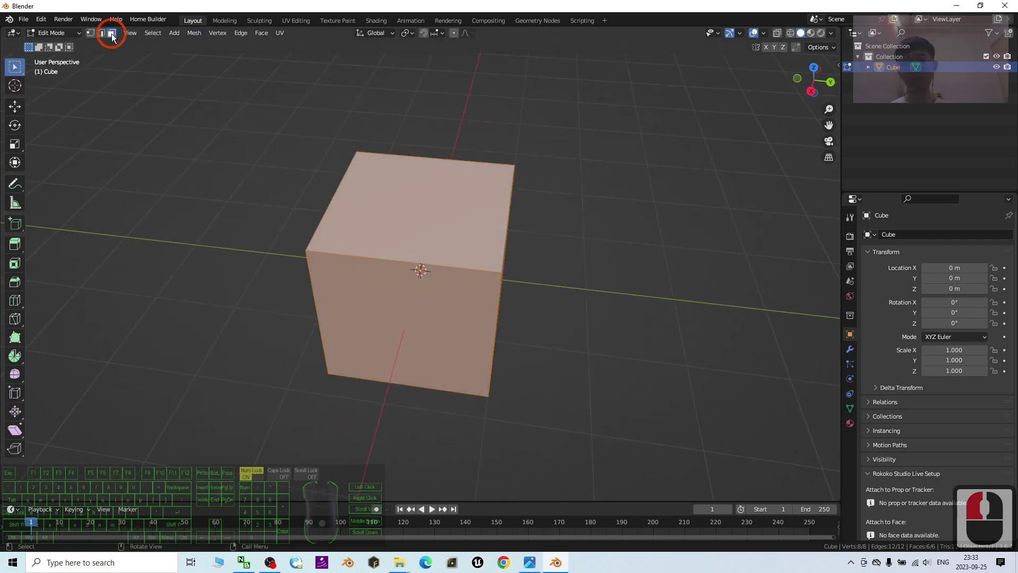
Delete the cube's top face with Delete > Faces.
{"action": "left_click", "coordinate": [369, 177]}
{"action": "left_click", "coordinate": [386, 341]}
{"action": "middle_click_drag", "start_coordinate": [387, 341], "coordinate": [500, 302]}
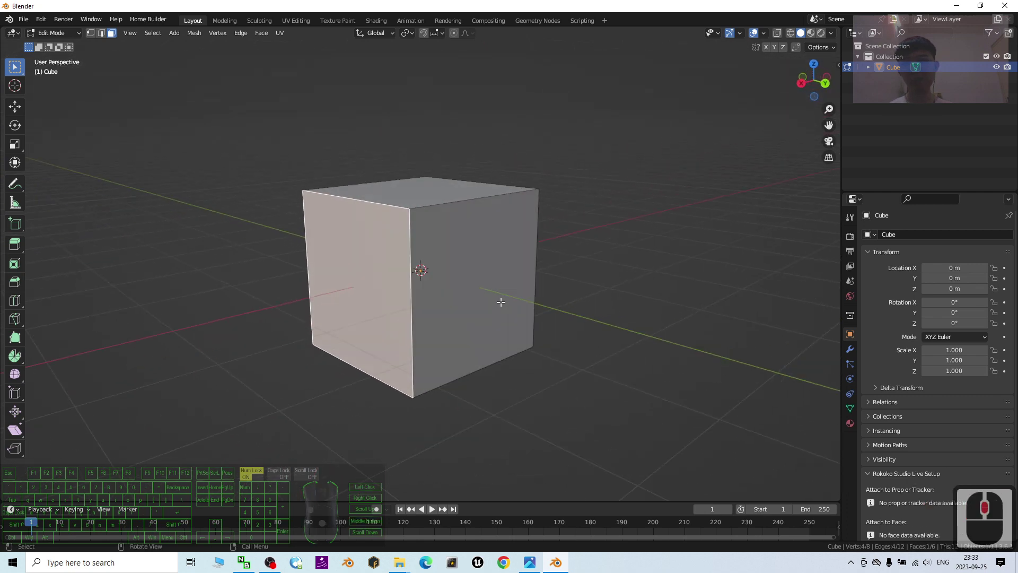
{"action": "middle_click_drag", "start_coordinate": [643, 342], "coordinate": [693, 364]}
{"action": "left_click", "coordinate": [428, 209]}
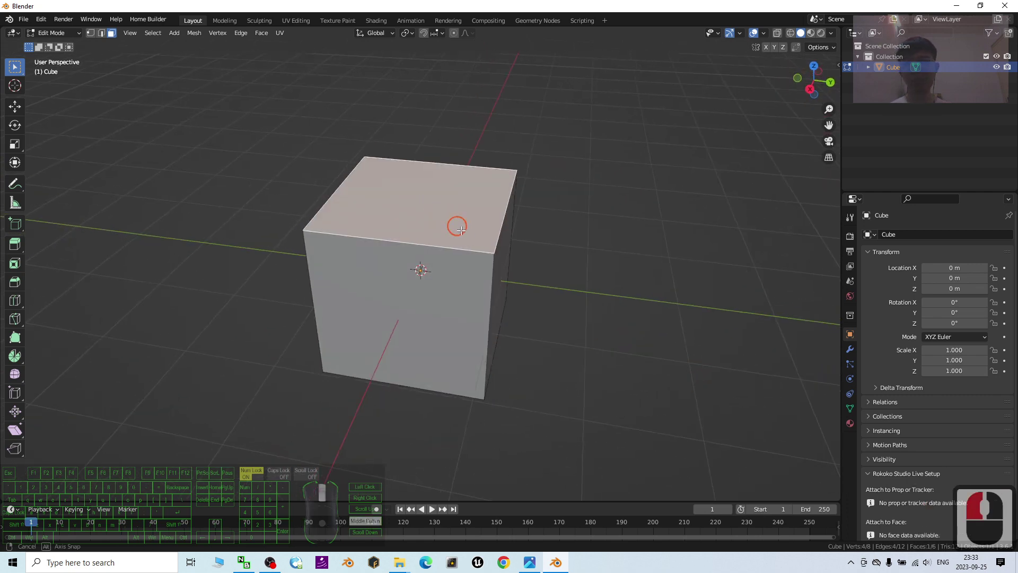
{"action": "middle_click_drag", "start_coordinate": [457, 225], "coordinate": [451, 234]}
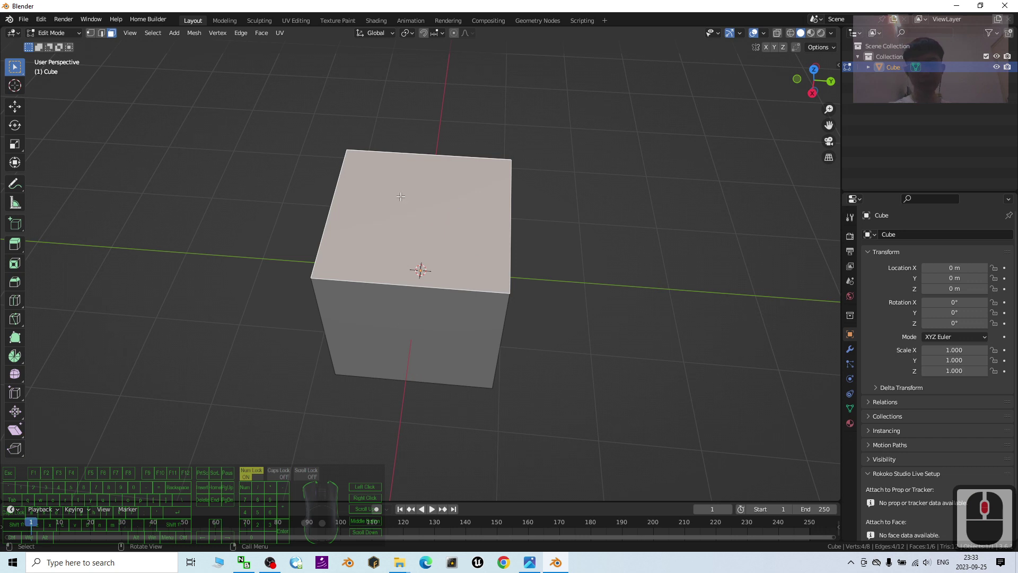
{"action": "key", "text": "Delete"}
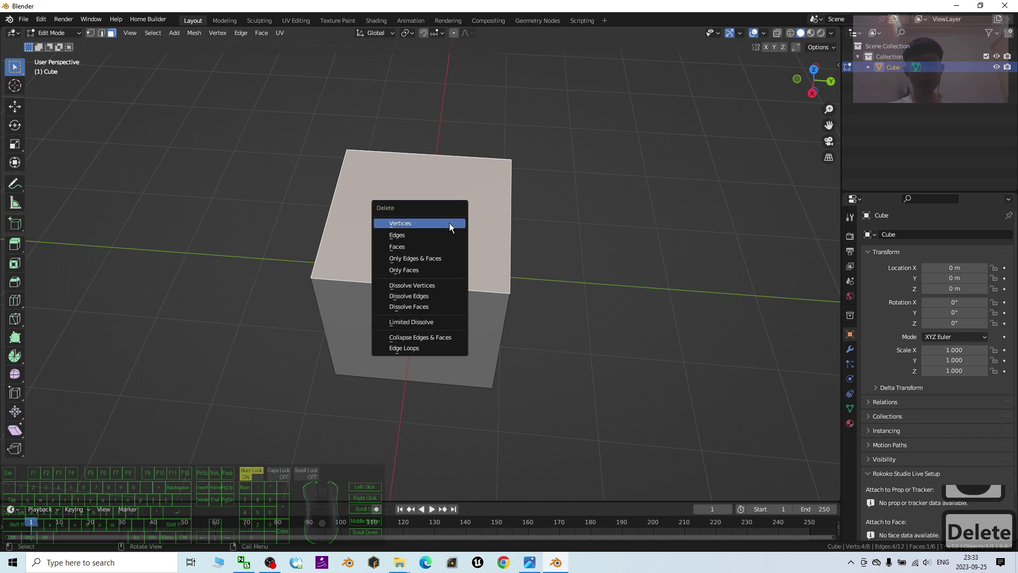
{"action": "left_click", "coordinate": [397, 247]}
Delete the front face and the next side face.
{"action": "middle_click_drag", "start_coordinate": [648, 357], "coordinate": [444, 257]}
{"action": "left_click", "coordinate": [446, 257]}
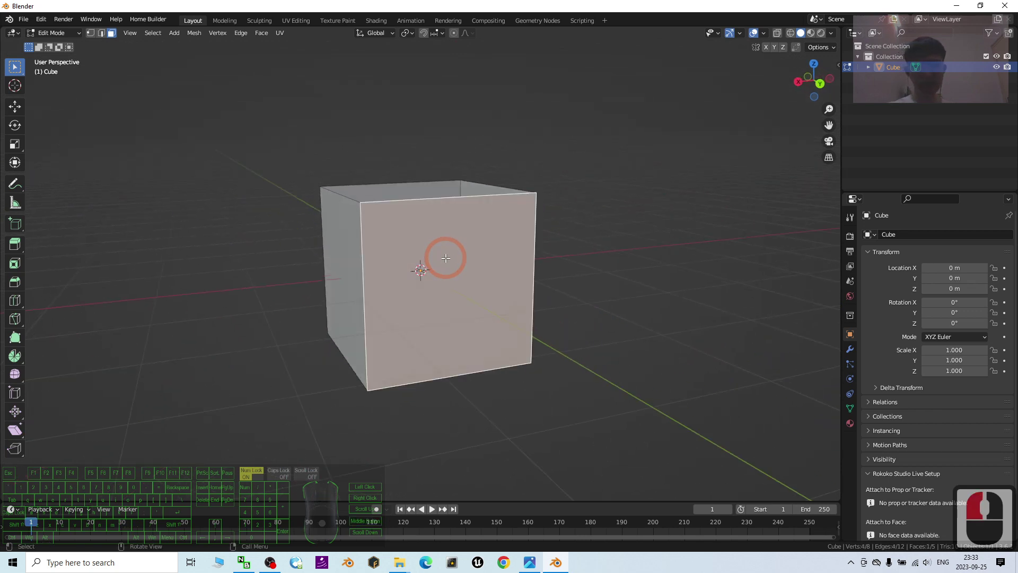
{"action": "key", "text": "Delete"}
{"action": "left_click", "coordinate": [444, 260]}
{"action": "middle_click_drag", "start_coordinate": [443, 262], "coordinate": [462, 249]}
{"action": "left_click", "coordinate": [462, 249]}
{"action": "key", "text": "Delete"}
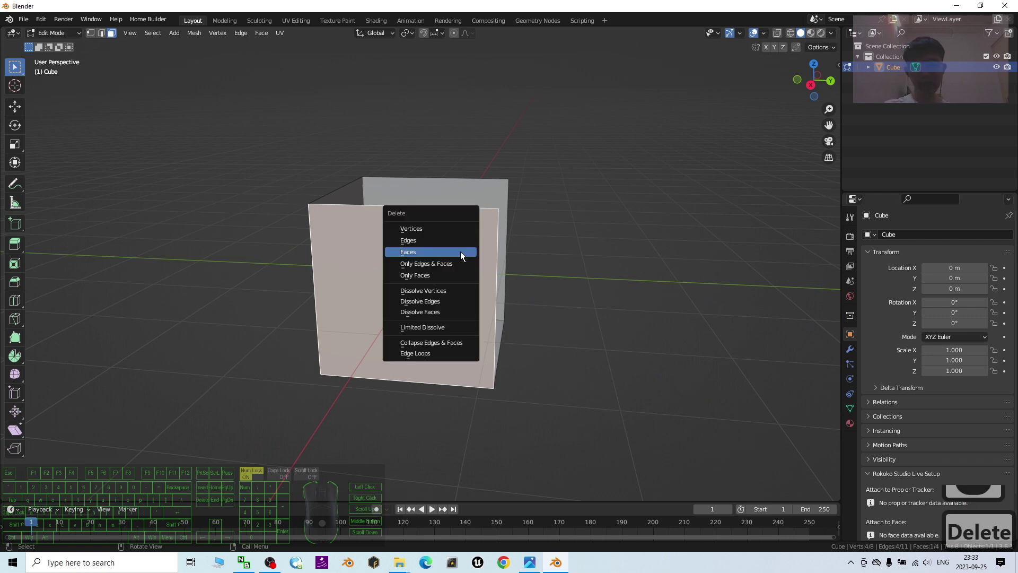
{"action": "left_click", "coordinate": [460, 252]}
Delete another upright face, leaving one upright face and the floor.
{"action": "middle_click_drag", "start_coordinate": [636, 277], "coordinate": [443, 285]}
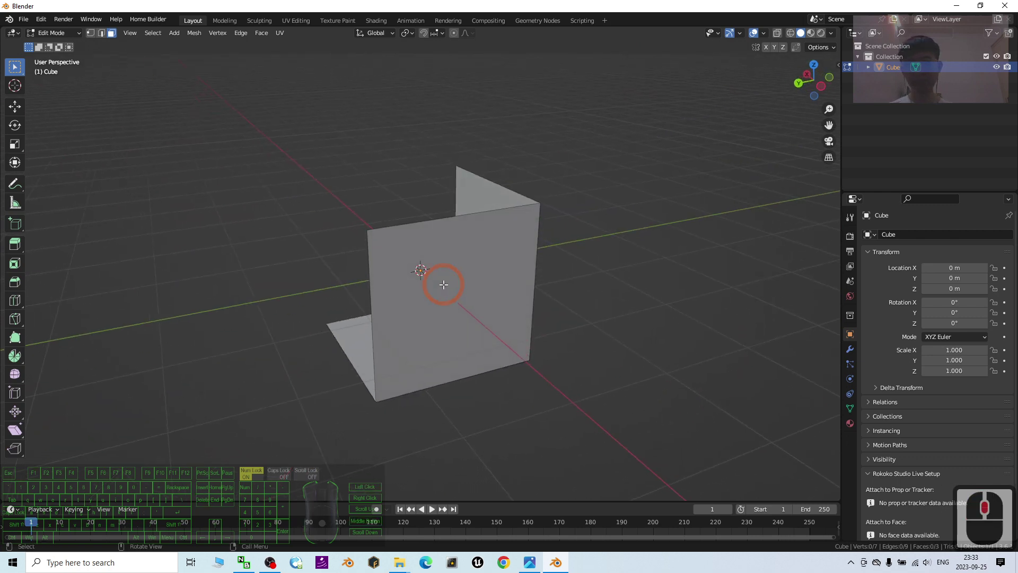
{"action": "left_click", "coordinate": [443, 284]}
{"action": "key", "text": "Delete"}
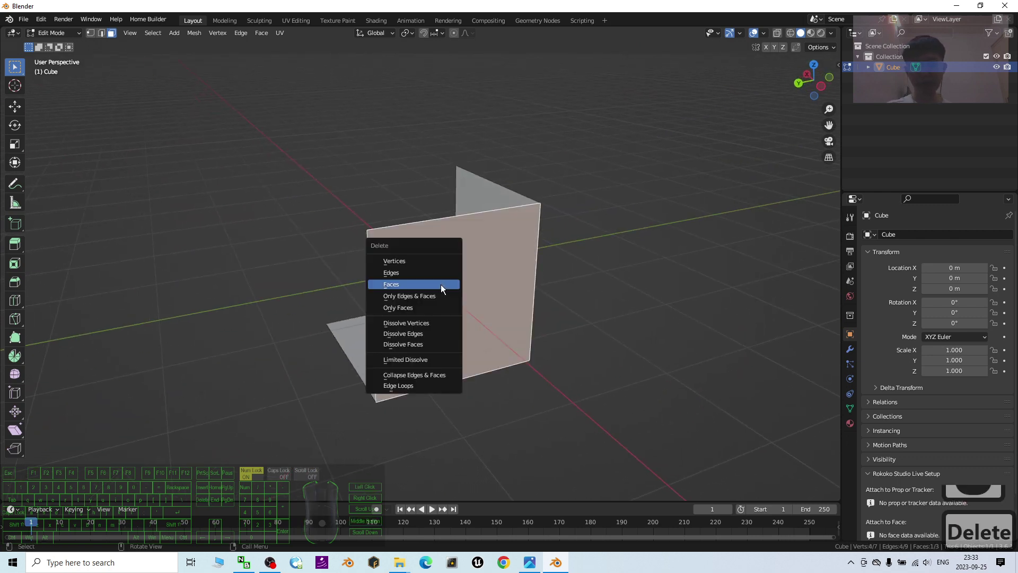
{"action": "left_click", "coordinate": [441, 285]}
Select the remaining upright face.
{"action": "middle_click_drag", "start_coordinate": [398, 291], "coordinate": [459, 279]}
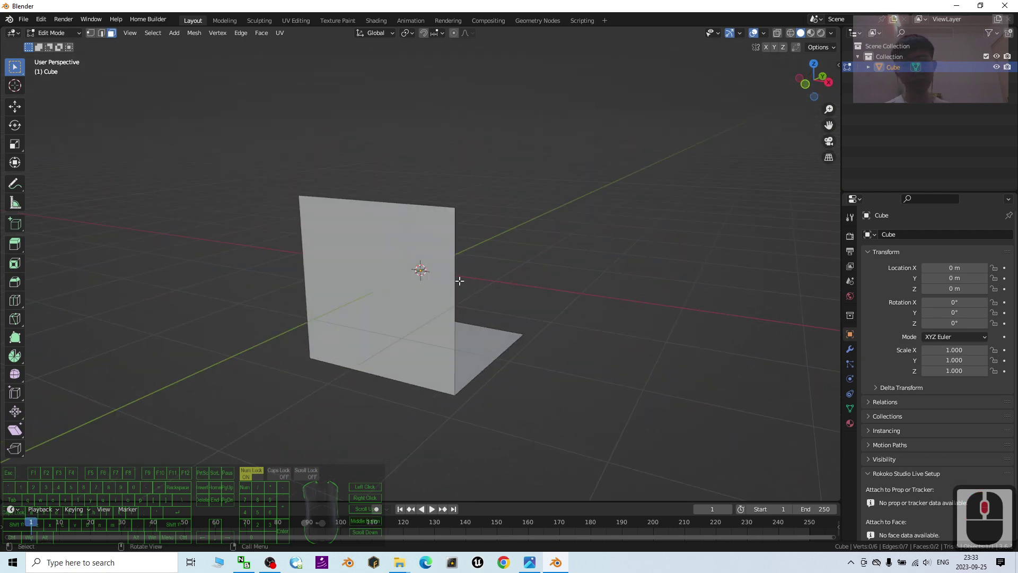
{"action": "left_click", "coordinate": [400, 269]}
{"action": "middle_click_drag", "start_coordinate": [400, 268], "coordinate": [346, 260]}
{"action": "left_click", "coordinate": [428, 313]}
{"action": "left_click", "coordinate": [345, 259]}
{"action": "scroll", "coordinate": [416, 291], "scroll_direction": "up", "scroll_amount": 2}
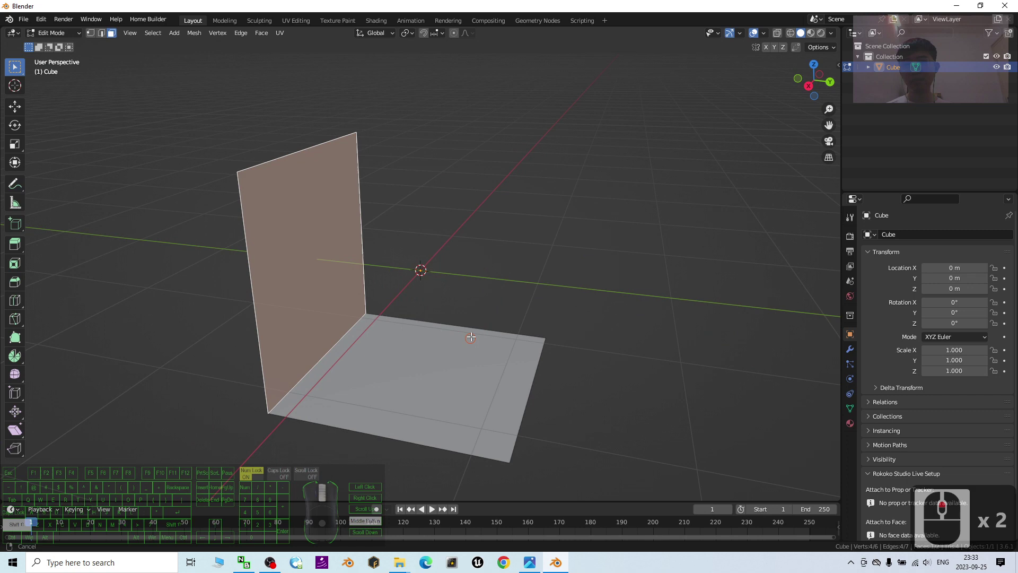
Switch to vertex select and pick three corner vertices at one open end.
{"action": "middle_click_drag", "start_coordinate": [470, 336], "coordinate": [307, 209], "text": "shift"}
{"action": "left_click", "coordinate": [91, 33]}
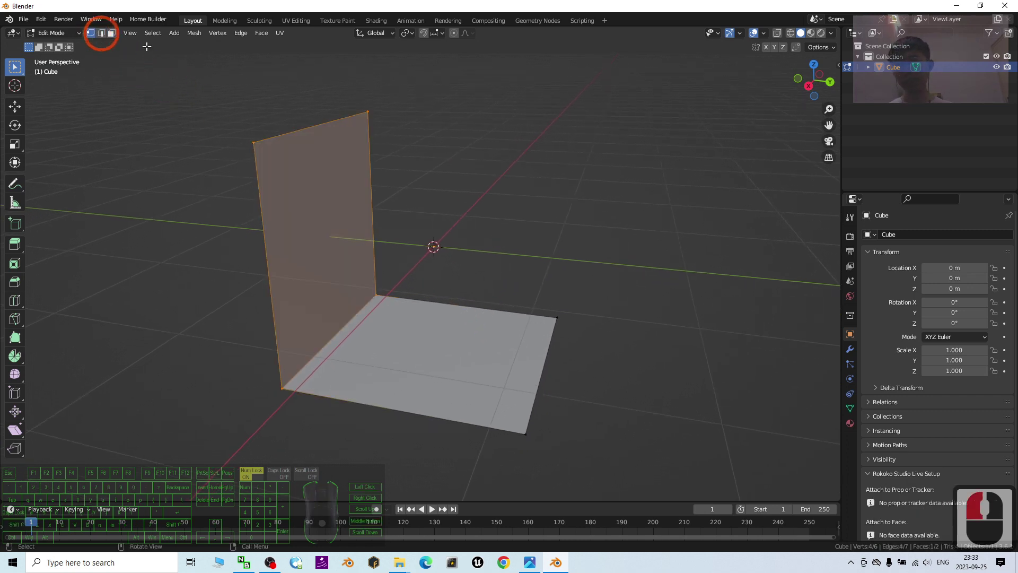
{"action": "middle_click_drag", "start_coordinate": [514, 209], "coordinate": [615, 400]}
{"action": "left_click", "coordinate": [615, 400]}
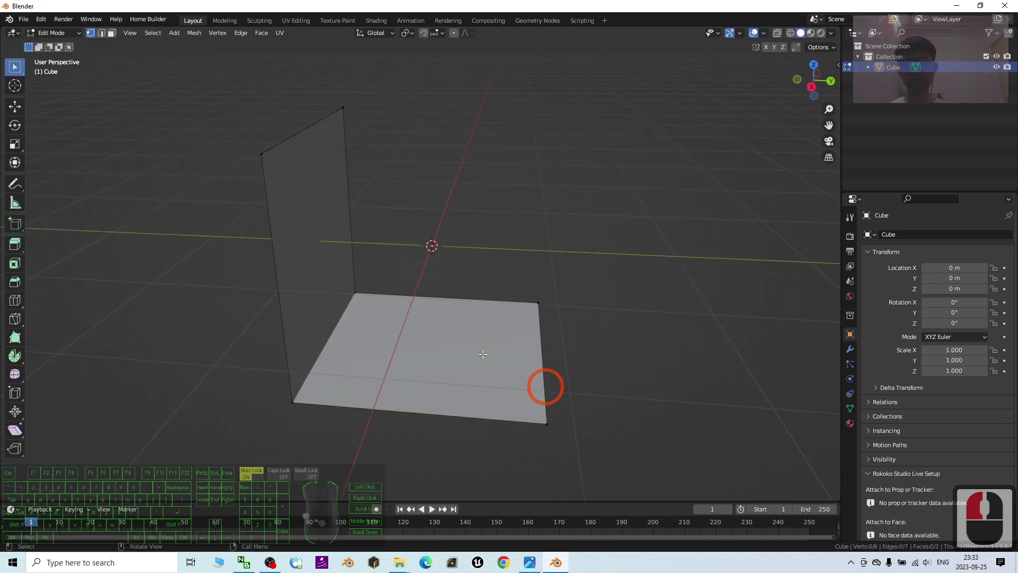
{"action": "left_click", "coordinate": [258, 154]}
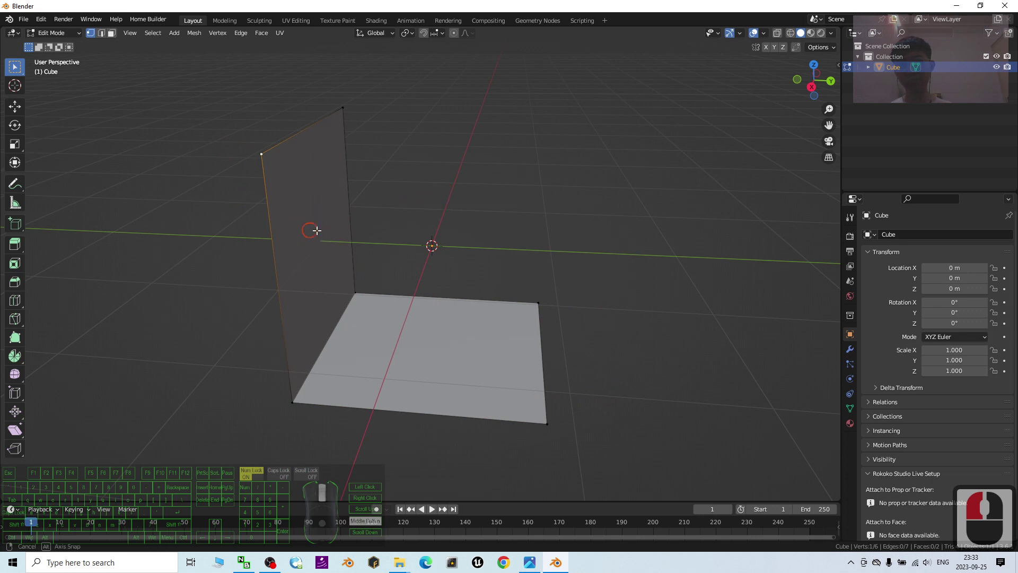
{"action": "middle_click_drag", "start_coordinate": [313, 227], "coordinate": [297, 233]}
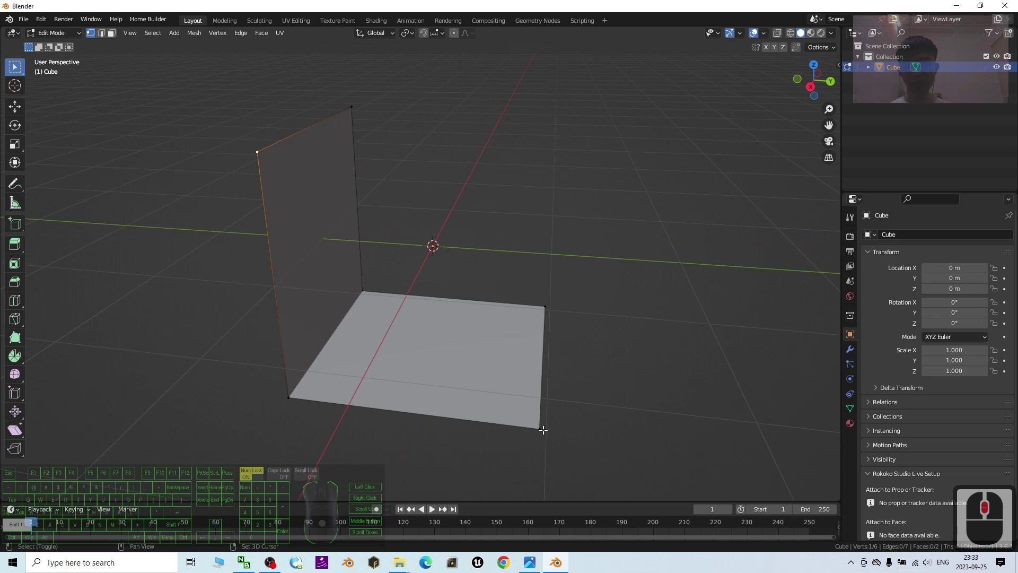
{"action": "left_click", "coordinate": [540, 428], "text": "shift"}
{"action": "left_click", "coordinate": [727, 360], "text": "shift"}
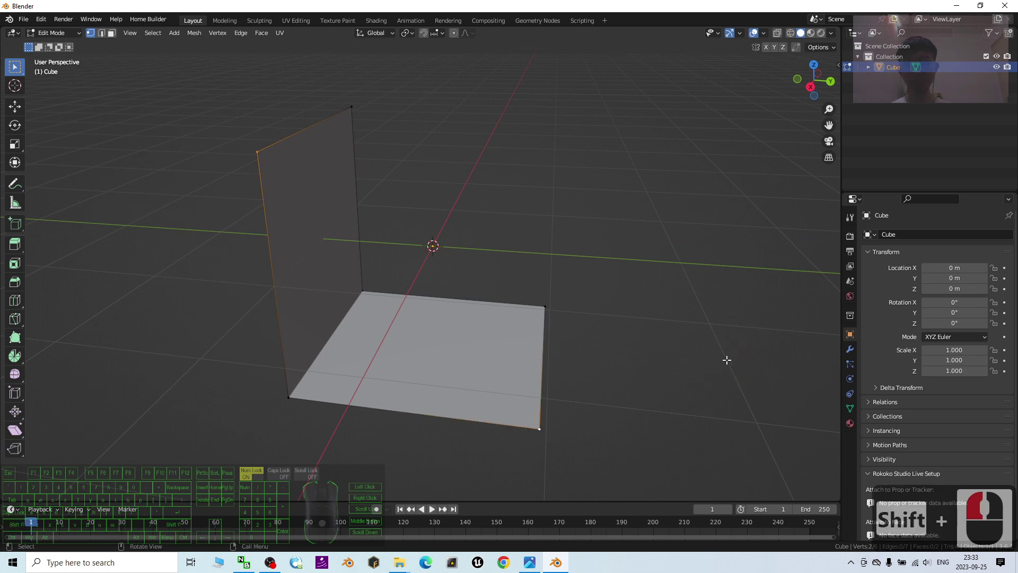
{"action": "left_click", "coordinate": [289, 397], "text": "shift"}
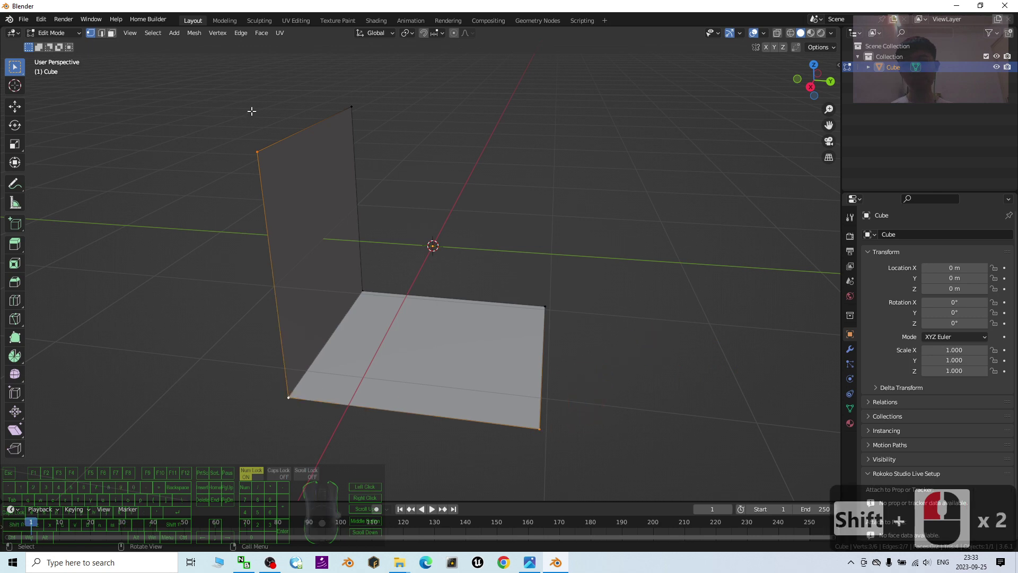
Fill a triangular face between those three vertices with New Edge/Face from Vertices.
{"action": "right_click", "coordinate": [271, 238]}
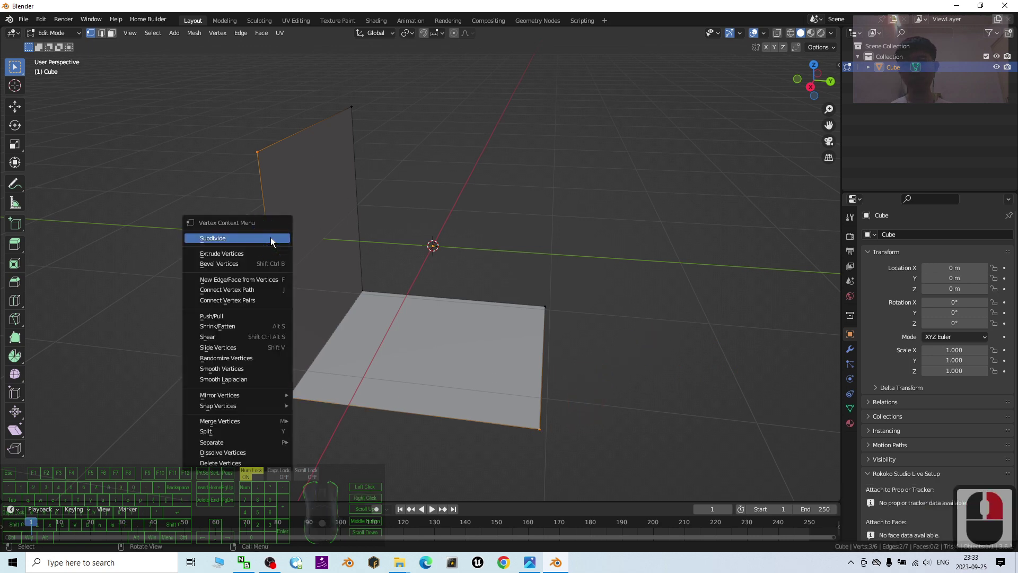
{"action": "left_click", "coordinate": [253, 279]}
{"action": "middle_click_drag", "start_coordinate": [303, 210], "coordinate": [241, 307]}
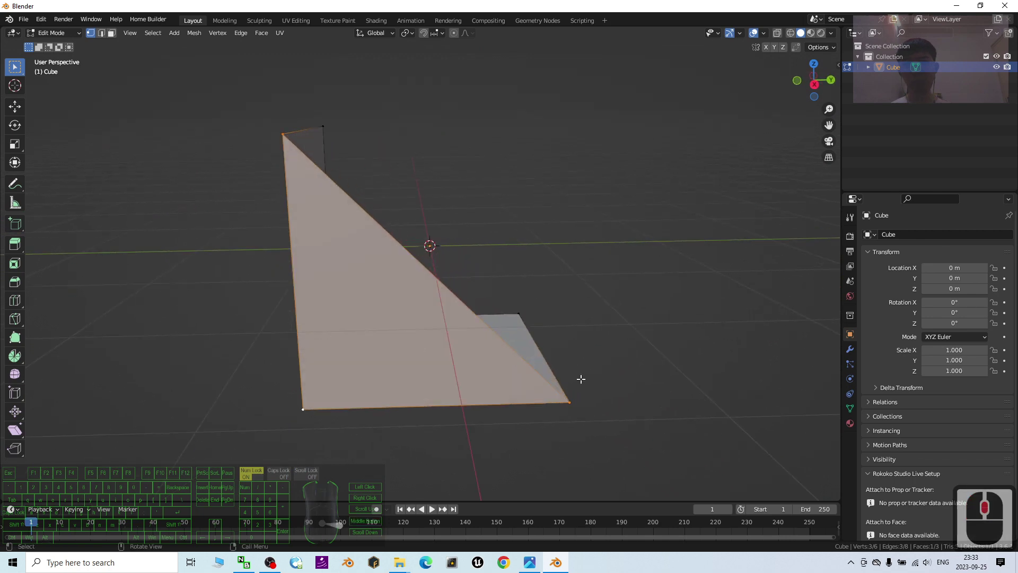
{"action": "middle_click_drag", "start_coordinate": [299, 171], "coordinate": [471, 237]}
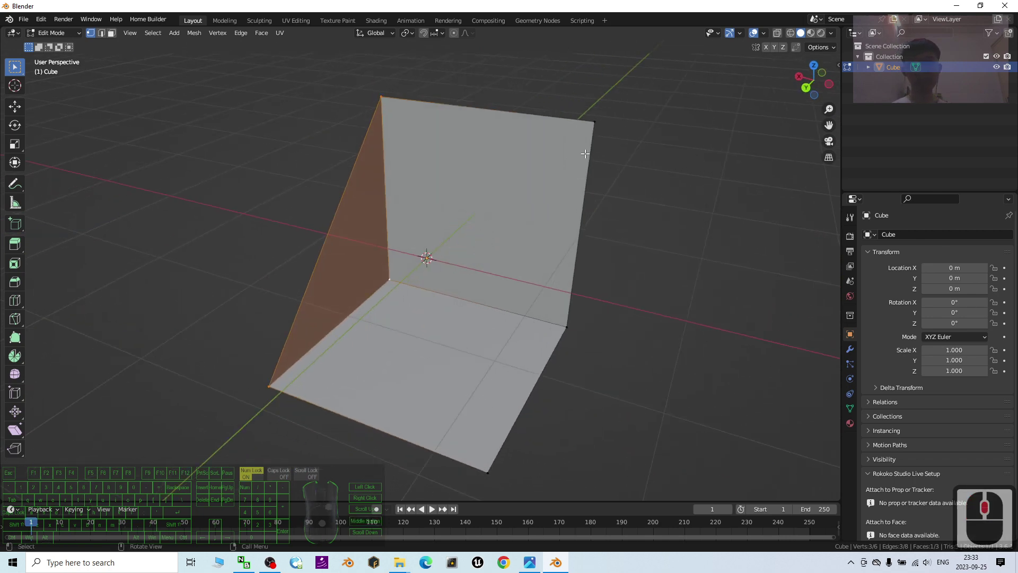
Select the other end's three corner vertices and fill them with a triangular face.
{"action": "middle_click_drag", "start_coordinate": [702, 207], "coordinate": [652, 188]}
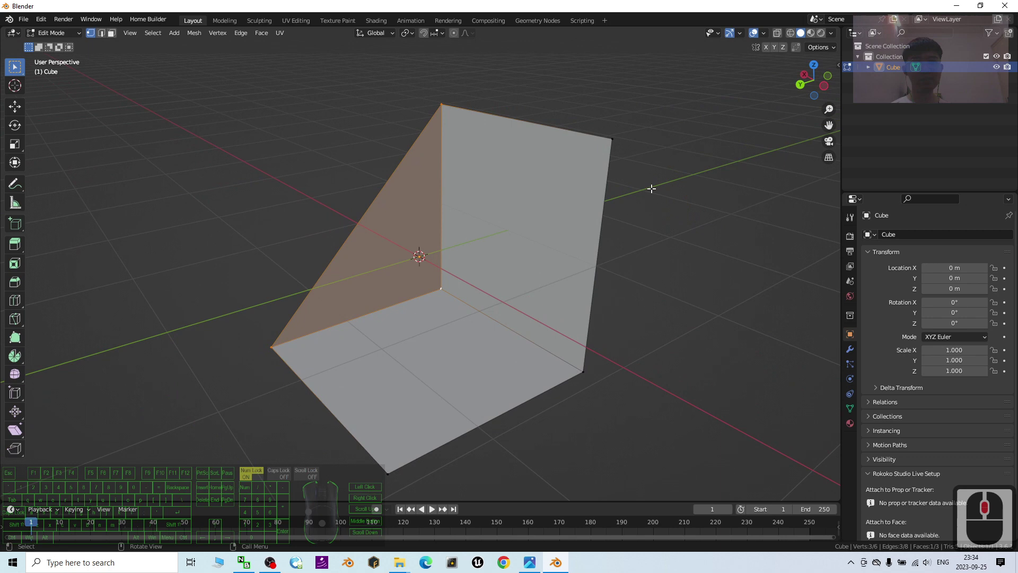
{"action": "left_click", "coordinate": [614, 139]}
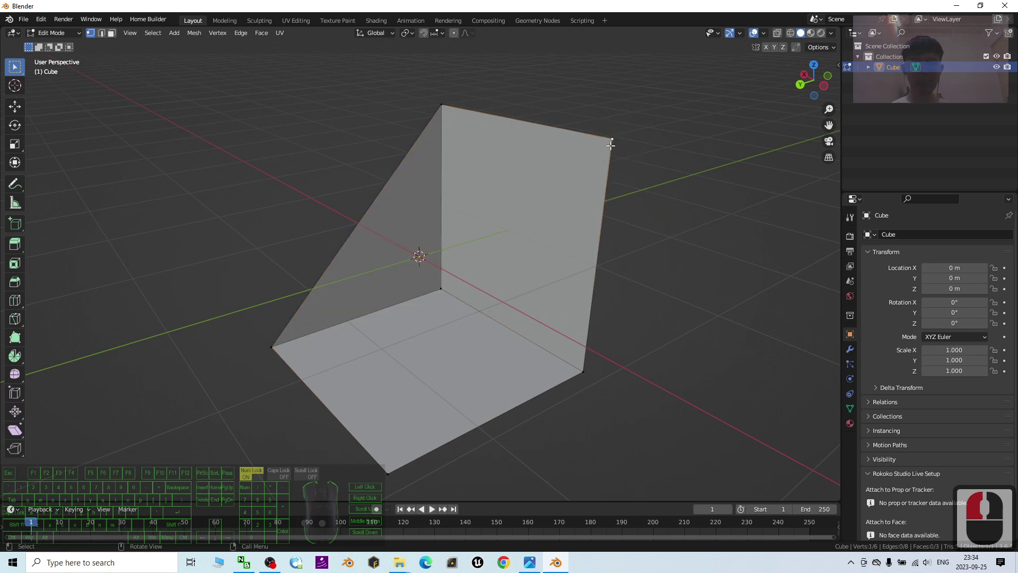
{"action": "left_click", "coordinate": [583, 371], "text": "shift"}
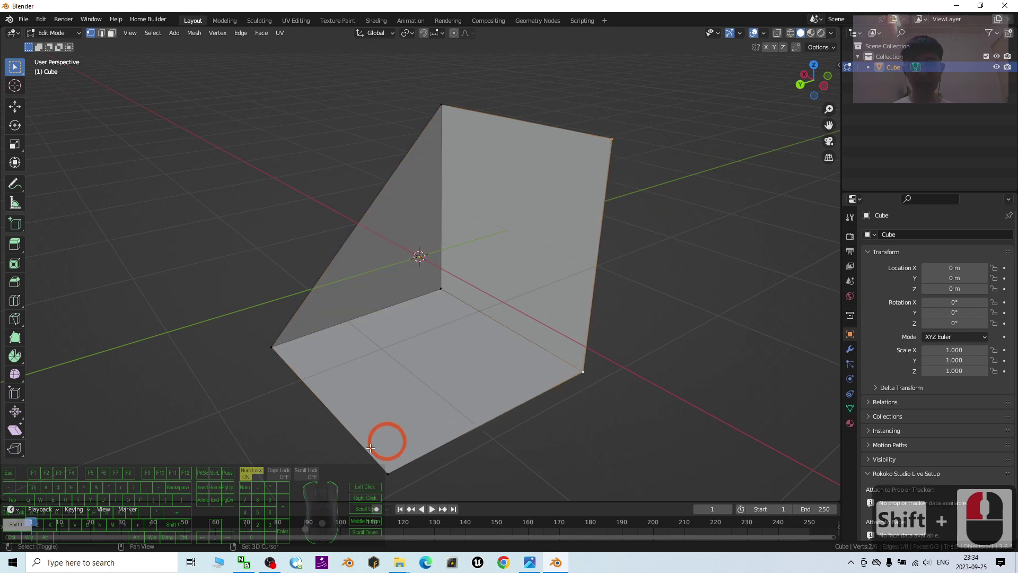
{"action": "left_click", "coordinate": [388, 469], "text": "shift"}
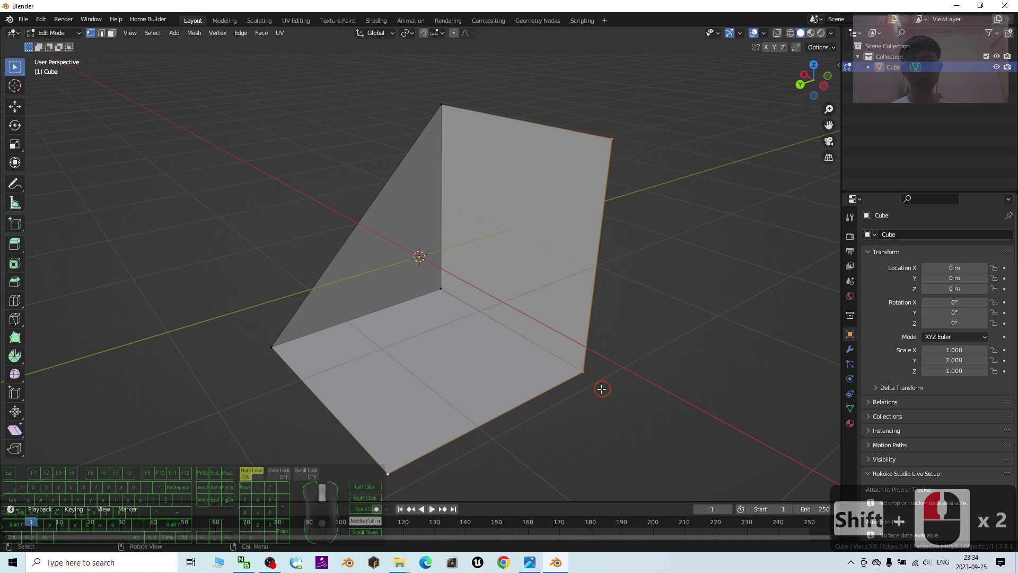
{"action": "middle_click_drag", "start_coordinate": [603, 387], "coordinate": [571, 327]}
{"action": "right_click", "coordinate": [570, 325]}
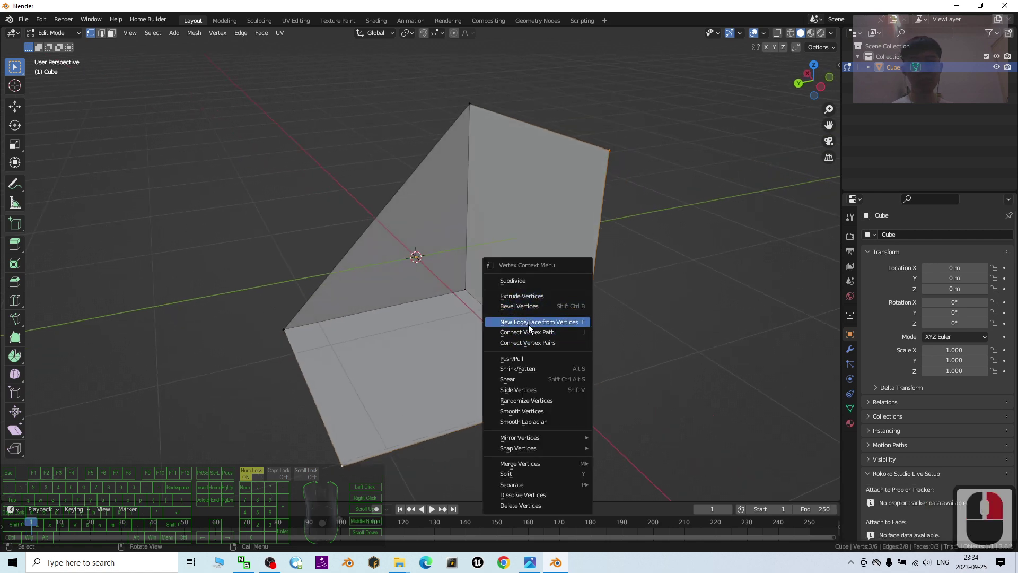
{"action": "left_click", "coordinate": [563, 322]}
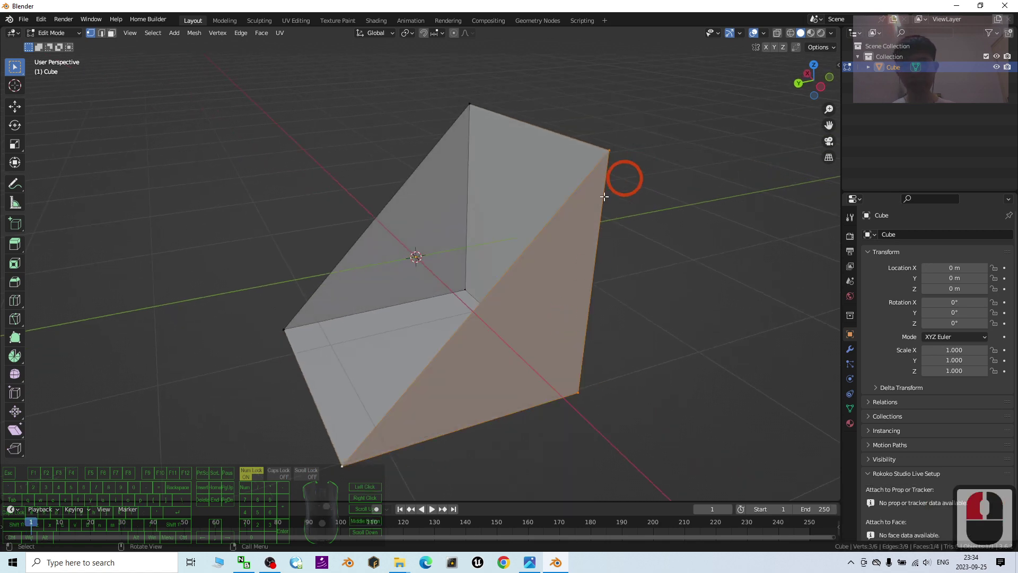
{"action": "middle_click_drag", "start_coordinate": [270, 325], "coordinate": [470, 315]}
Switch to edge select and select the four border edges of the sloping opening.
{"action": "left_click", "coordinate": [659, 236]}
{"action": "middle_click_drag", "start_coordinate": [659, 237], "coordinate": [620, 250]}
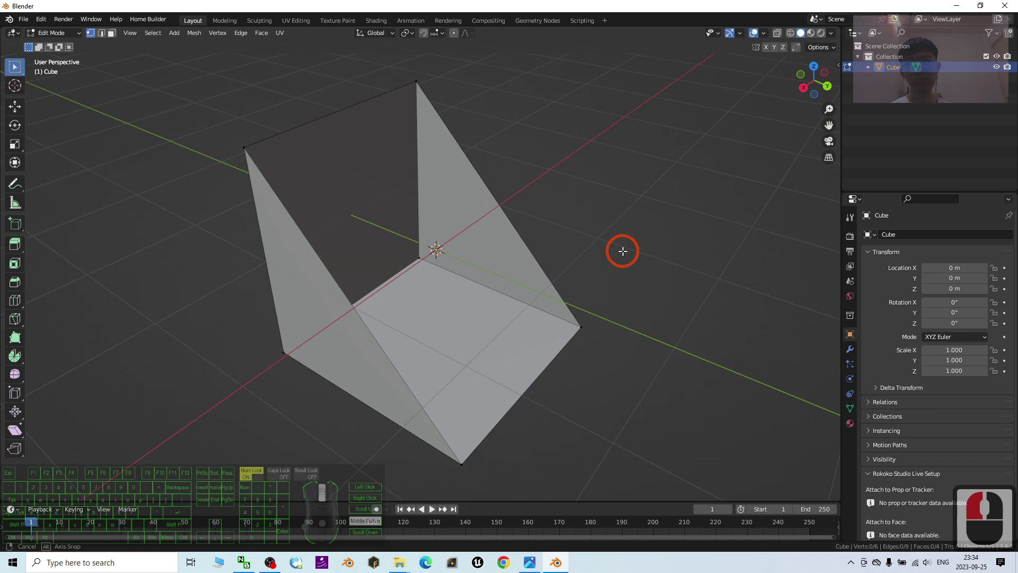
{"action": "left_click", "coordinate": [101, 33]}
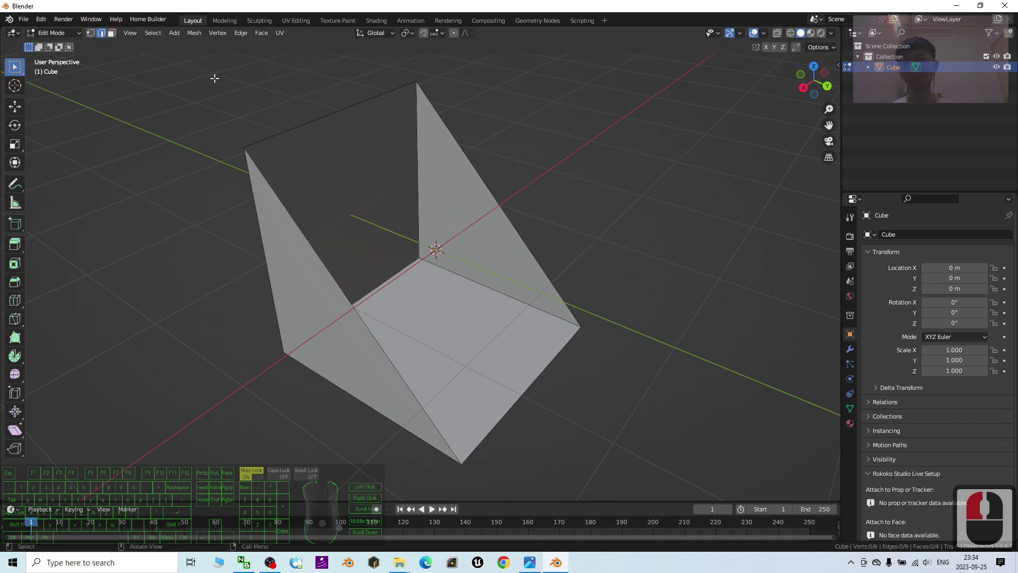
{"action": "left_click", "coordinate": [337, 109]}
{"action": "key", "text": "shift"}
{"action": "left_click", "coordinate": [487, 191], "text": "shift"}
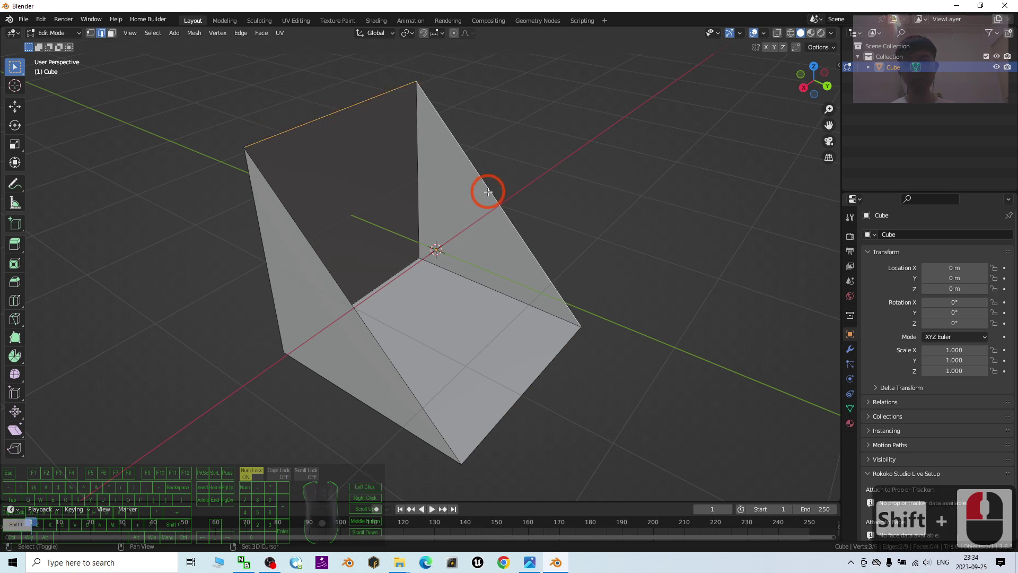
{"action": "left_click", "coordinate": [302, 240], "text": "shift"}
{"action": "left_click", "coordinate": [302, 237], "text": "shift"}
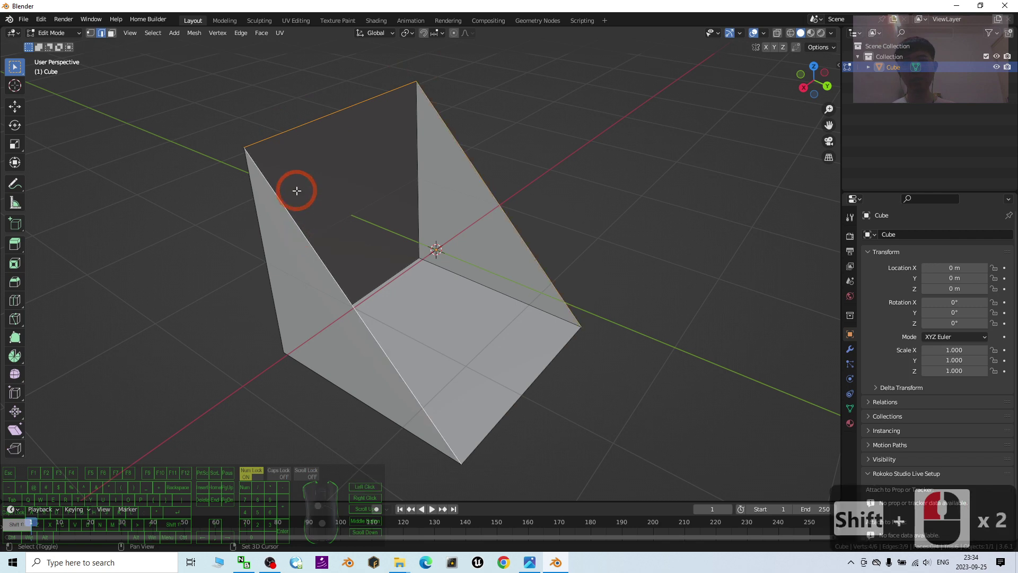
{"action": "key", "text": "shift"}
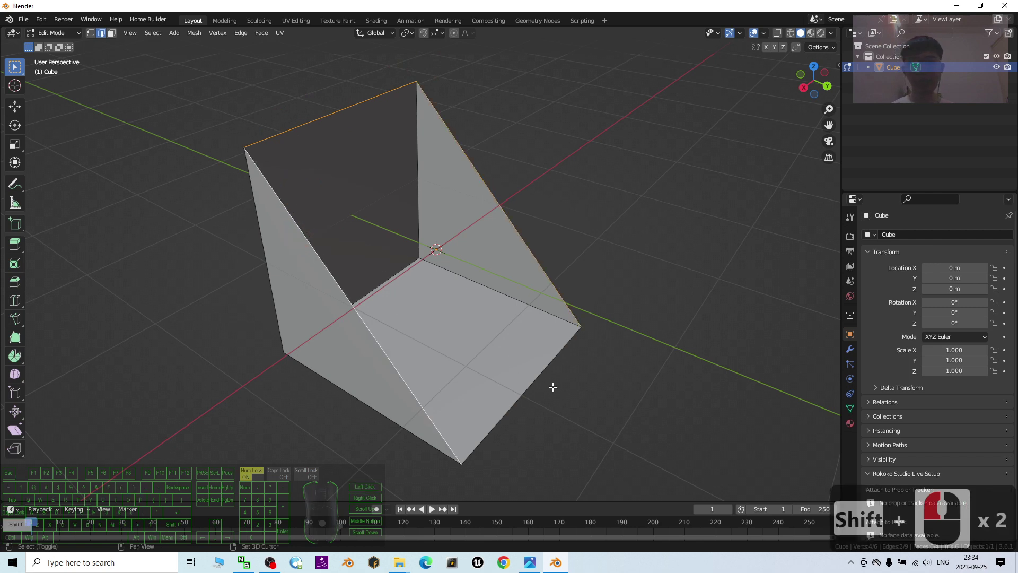
{"action": "left_click", "coordinate": [614, 387], "text": "shift"}
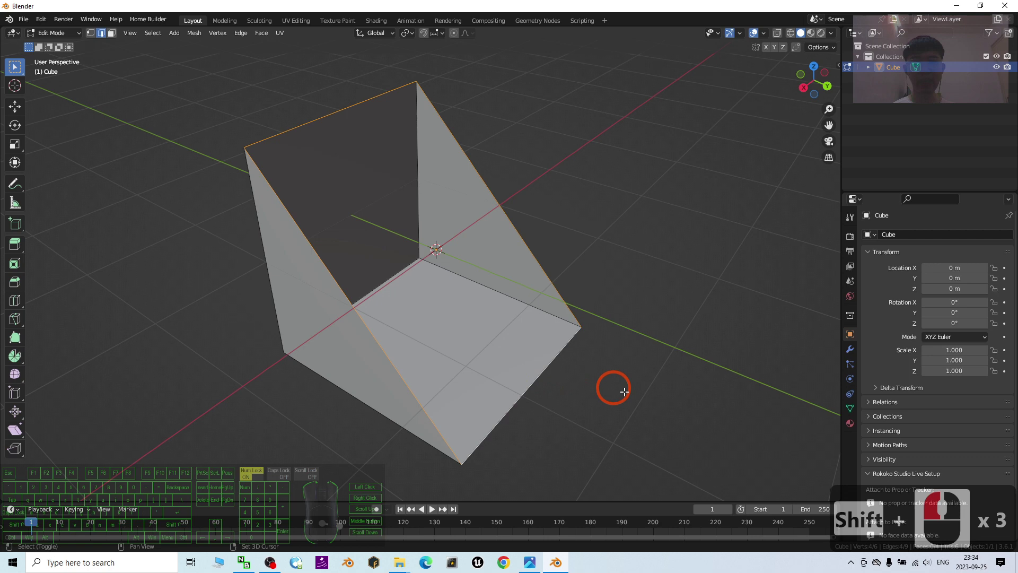
Fill the opening with New Face from Edges.
{"action": "middle_click_drag", "start_coordinate": [623, 391], "coordinate": [592, 385]}
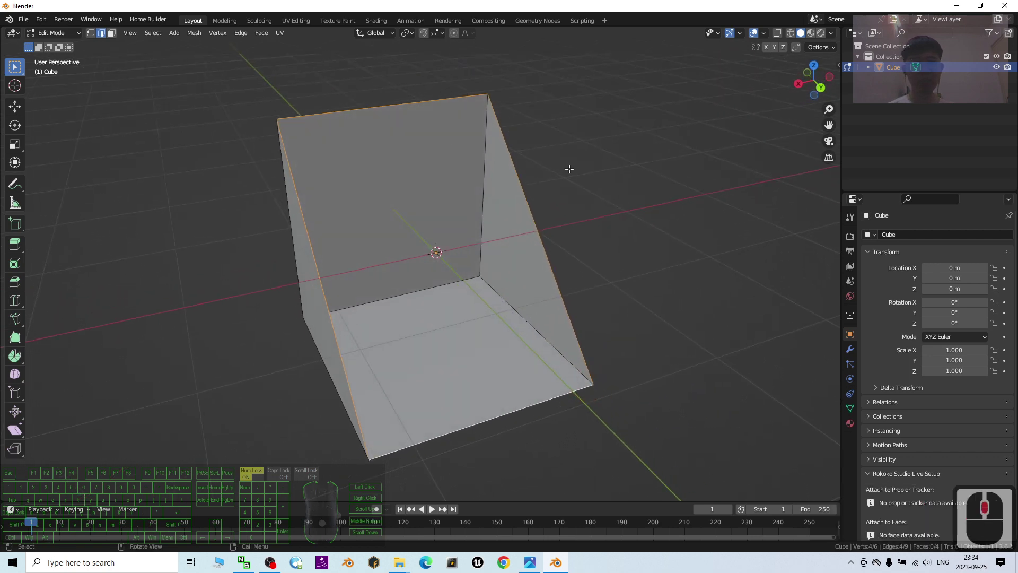
{"action": "right_click", "coordinate": [311, 237]}
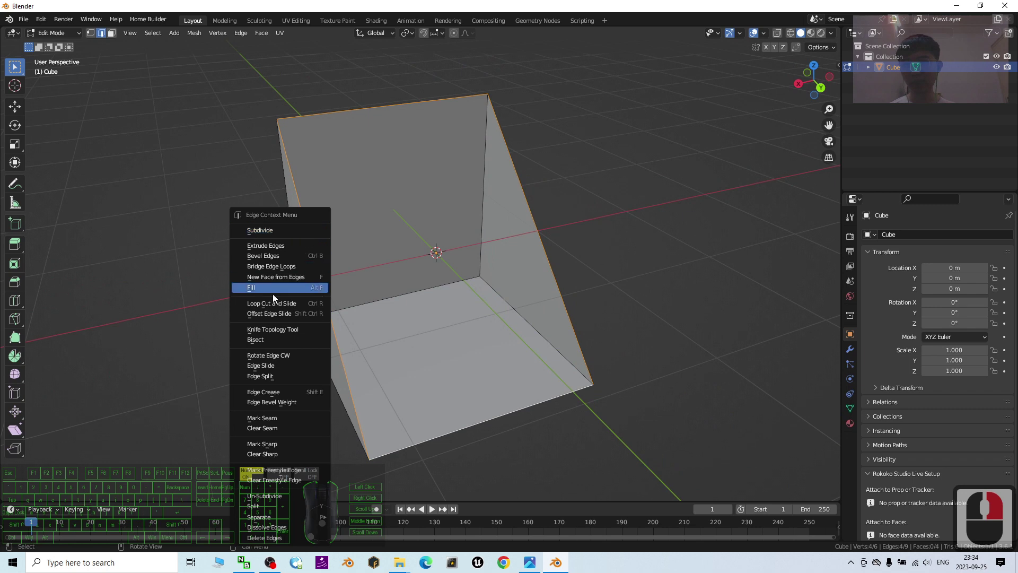
{"action": "left_click", "coordinate": [306, 277]}
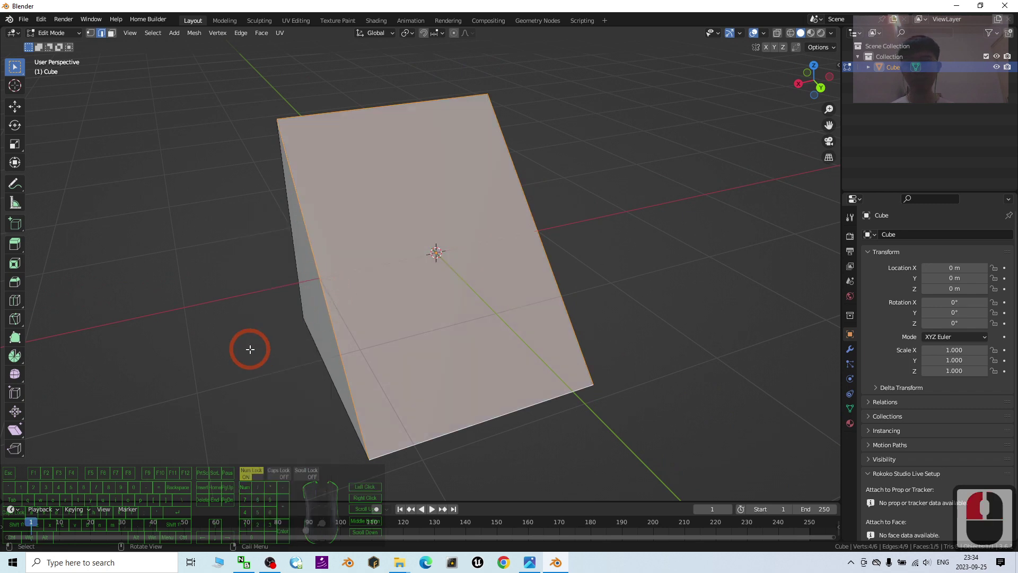
{"action": "middle_click_drag", "start_coordinate": [250, 348], "coordinate": [387, 332]}
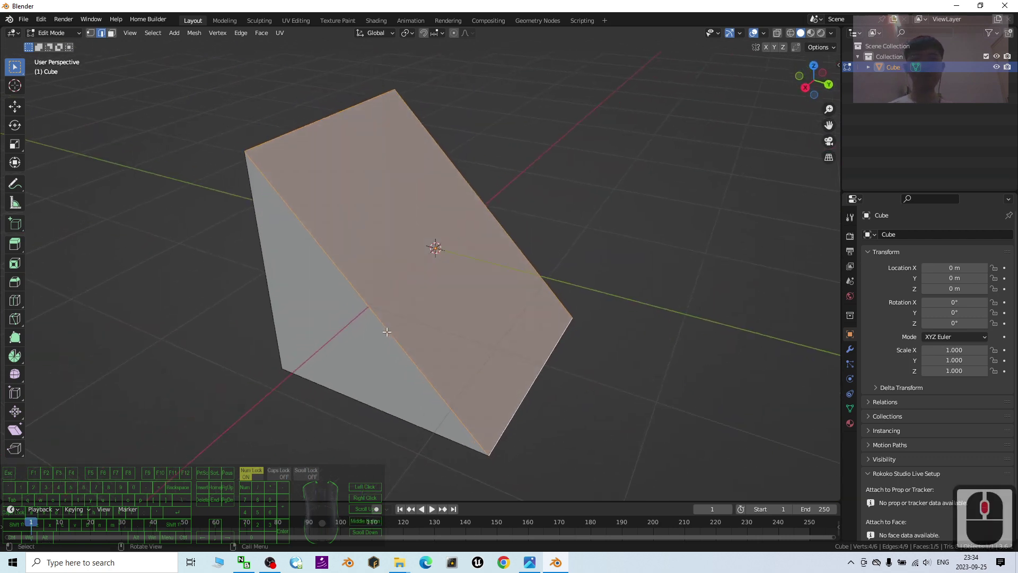
Select only the prism's top ridge edge.
{"action": "middle_click_drag", "start_coordinate": [679, 272], "coordinate": [671, 284]}
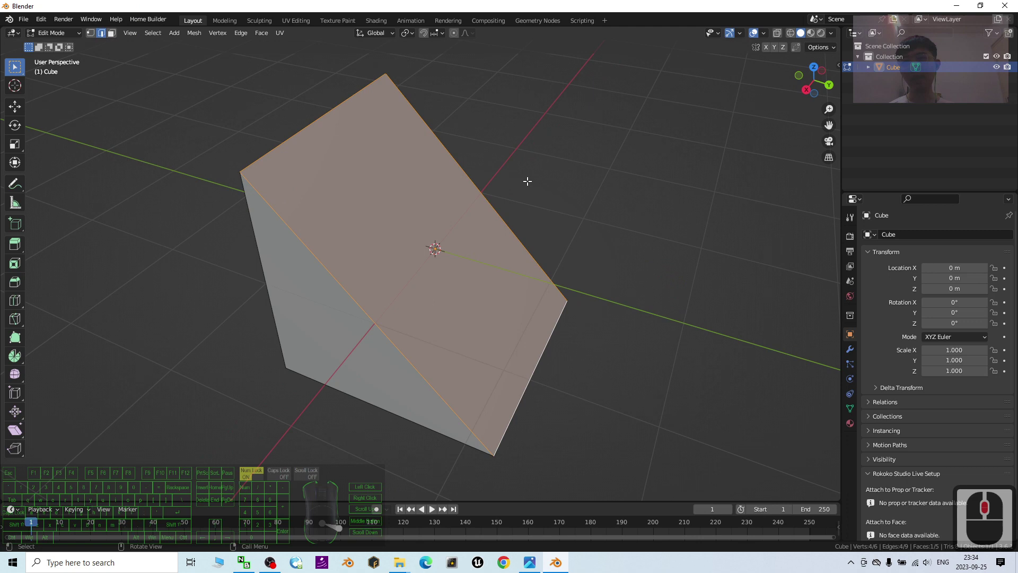
{"action": "middle_click_drag", "start_coordinate": [424, 206], "coordinate": [316, 181]}
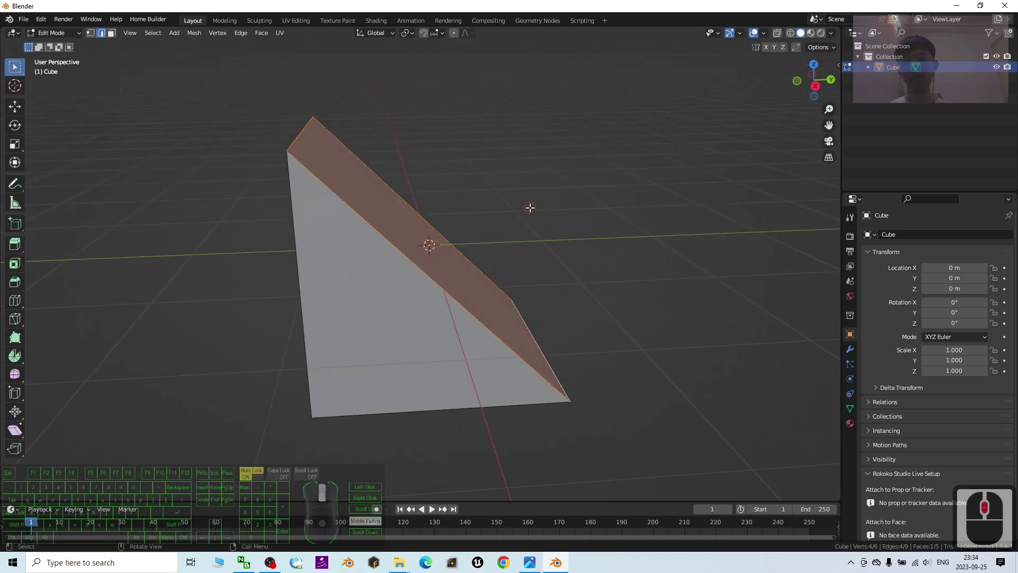
{"action": "middle_click_drag", "start_coordinate": [530, 207], "coordinate": [463, 213]}
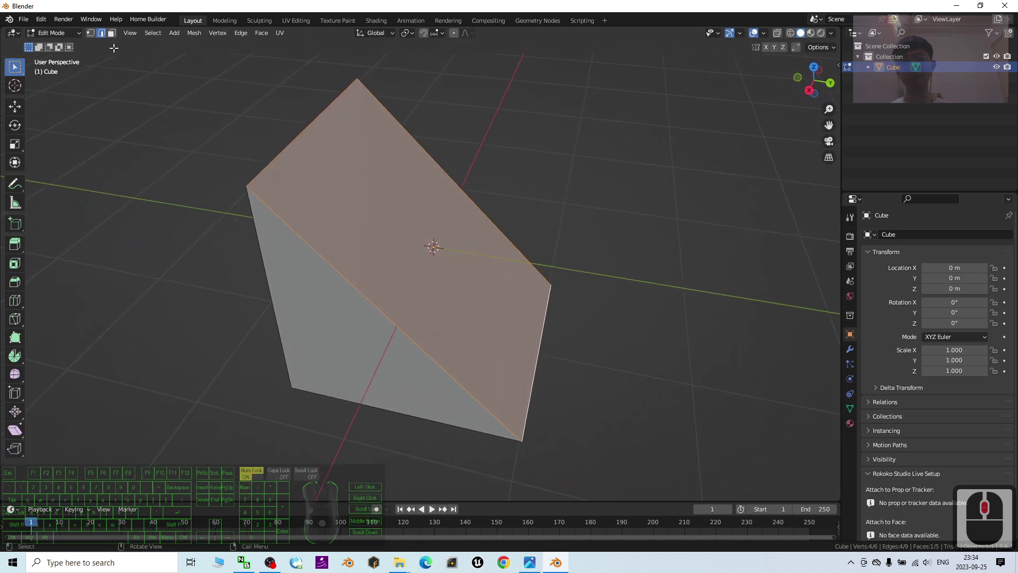
{"action": "left_click", "coordinate": [101, 33]}
{"action": "left_click", "coordinate": [307, 126]}
{"action": "left_click", "coordinate": [307, 127]}
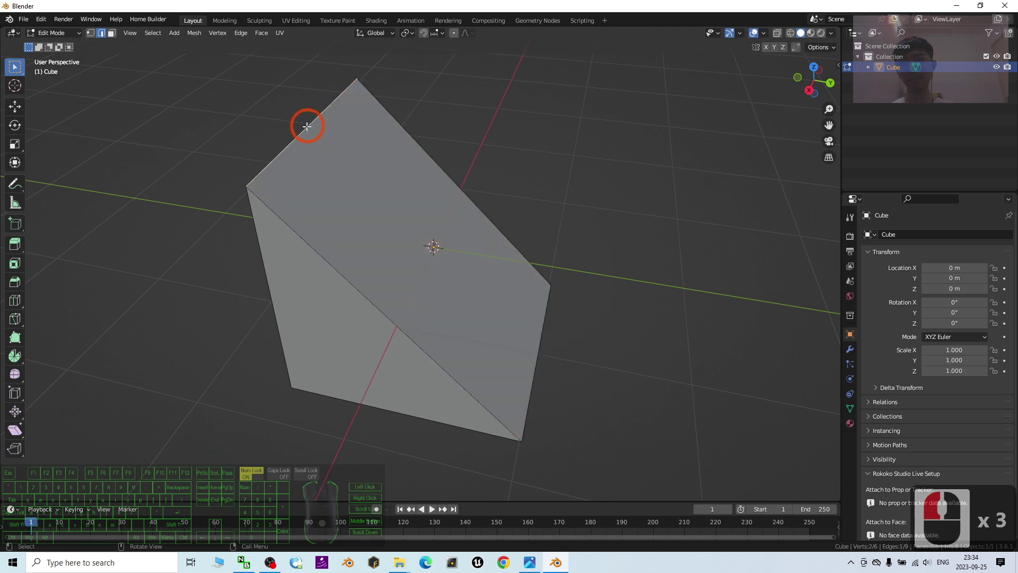
{"action": "left_click", "coordinate": [307, 126]}
{"action": "middle_click_drag", "start_coordinate": [307, 126], "coordinate": [381, 186]}
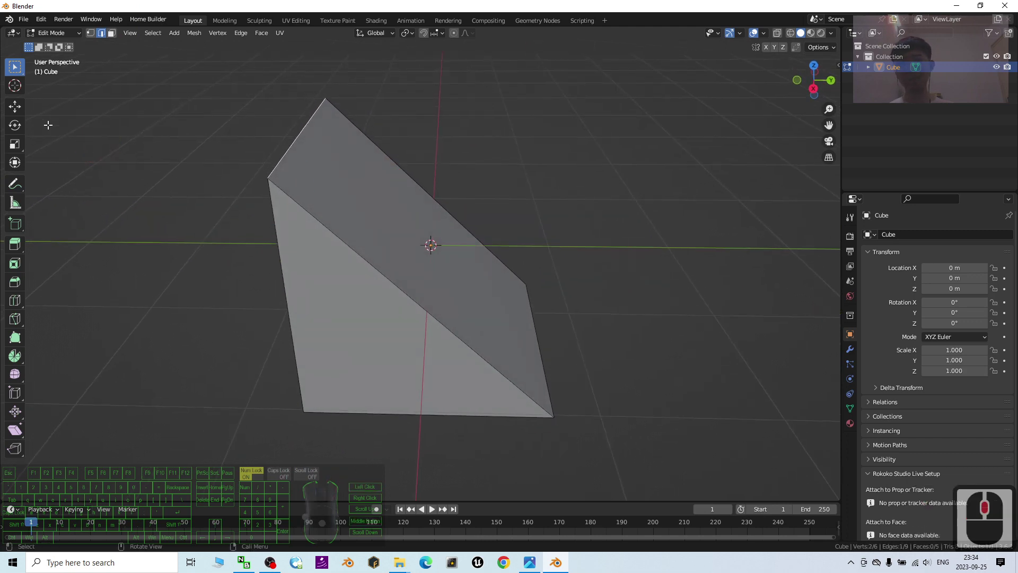
Drag the ridge edge along Y and Z with the Move gizmo to centre the peak.
{"action": "left_click", "coordinate": [15, 107]}
{"action": "left_click", "coordinate": [340, 115]}
{"action": "left_click_drag", "start_coordinate": [345, 129], "coordinate": [528, 149]}
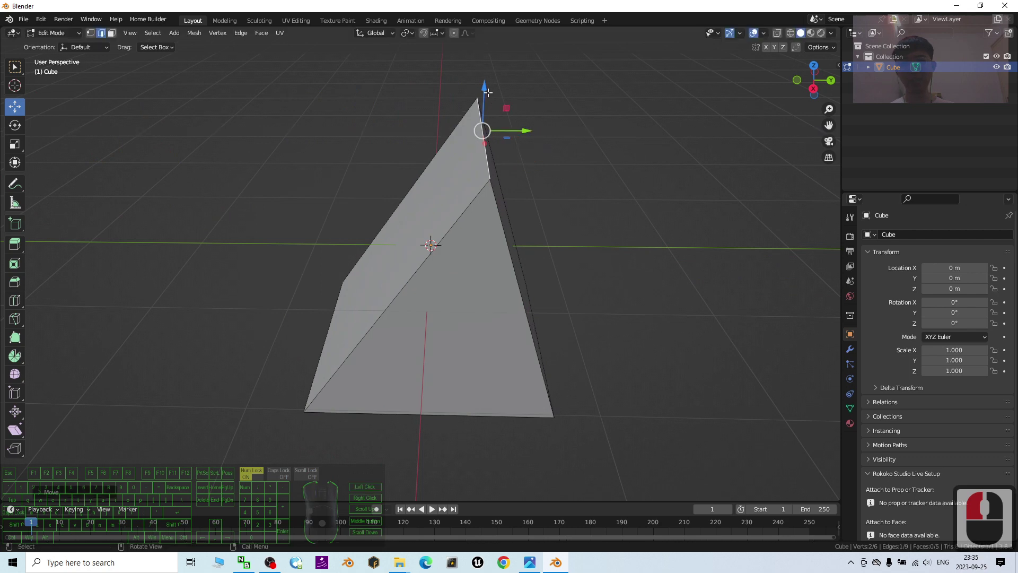
{"action": "left_click_drag", "start_coordinate": [483, 90], "coordinate": [482, 175]}
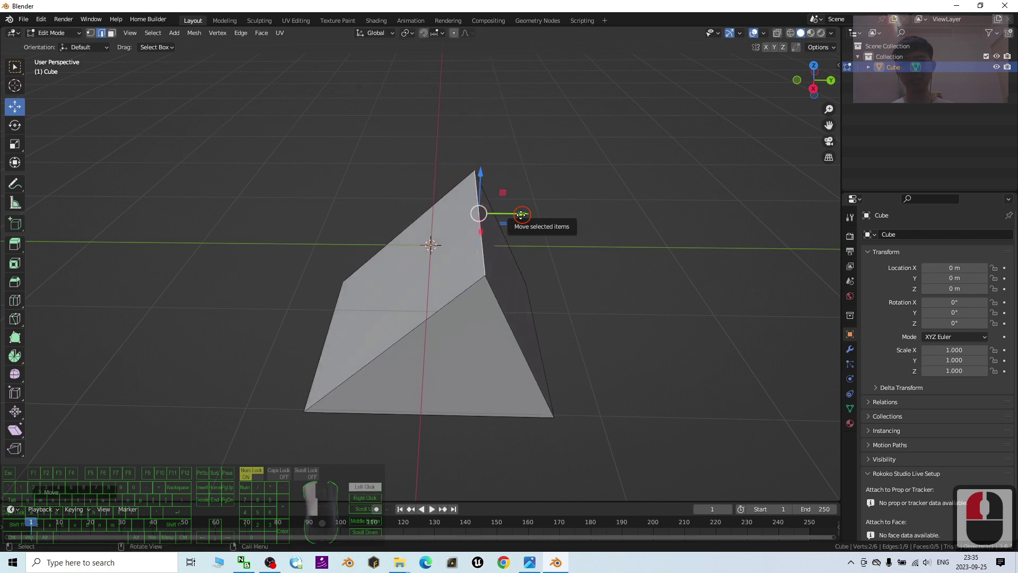
{"action": "left_click_drag", "start_coordinate": [483, 213], "coordinate": [442, 170]}
{"action": "middle_click_drag", "start_coordinate": [441, 171], "coordinate": [549, 323]}
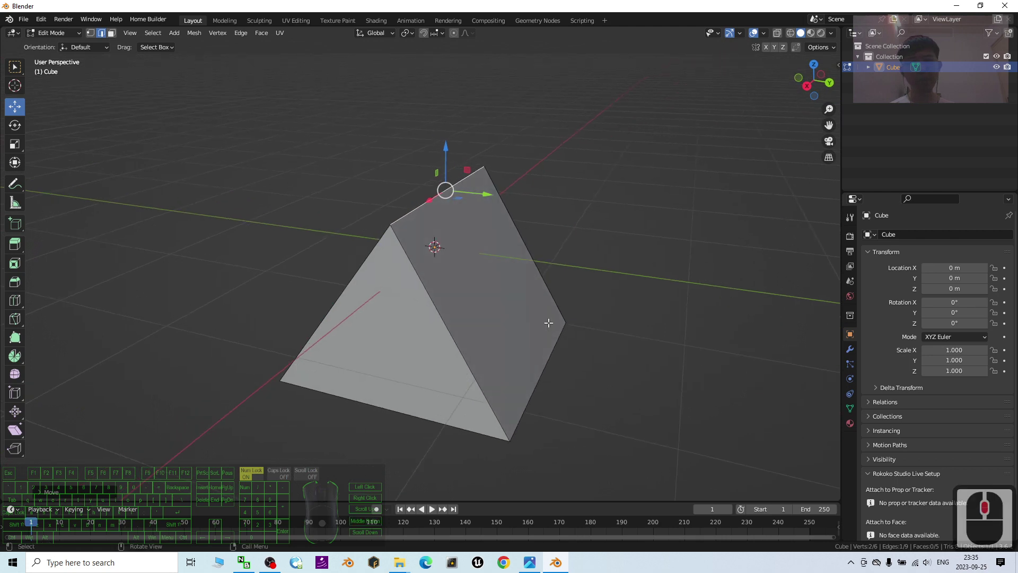
{"action": "middle_click_drag", "start_coordinate": [694, 315], "coordinate": [132, 22]}
Select the triangular end face and move it along X to lengthen the prism.
{"action": "left_click", "coordinate": [112, 34]}
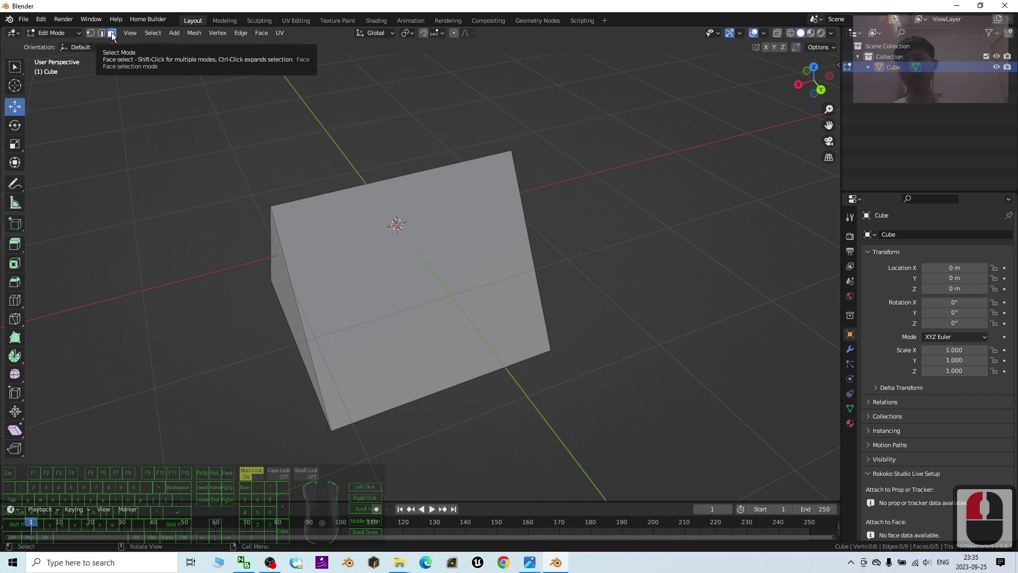
{"action": "middle_click_drag", "start_coordinate": [244, 223], "coordinate": [231, 263]}
{"action": "left_click", "coordinate": [518, 298]}
{"action": "middle_click_drag", "start_coordinate": [518, 298], "coordinate": [70, 183]}
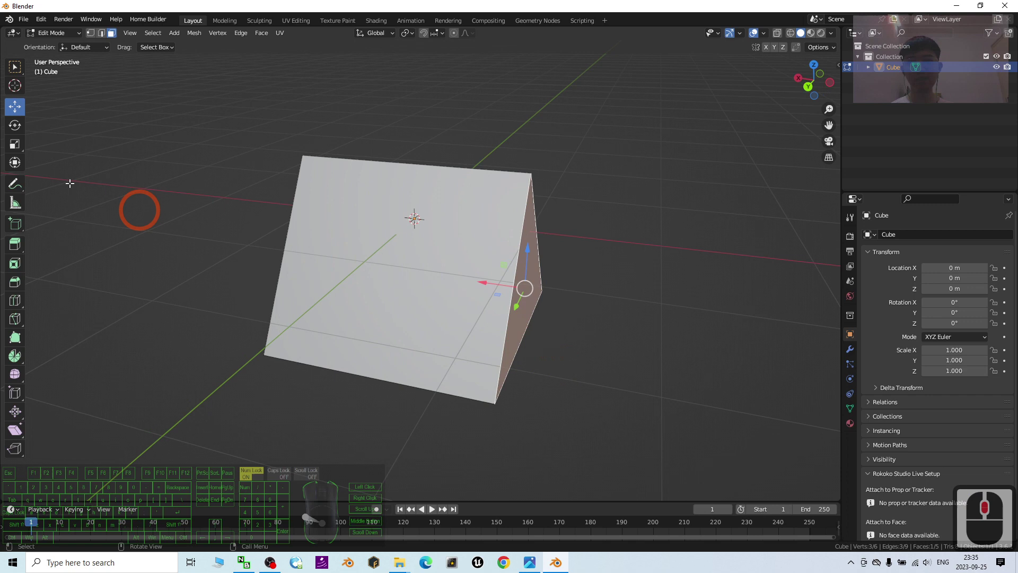
{"action": "left_click", "coordinate": [20, 109]}
{"action": "left_click", "coordinate": [507, 286]}
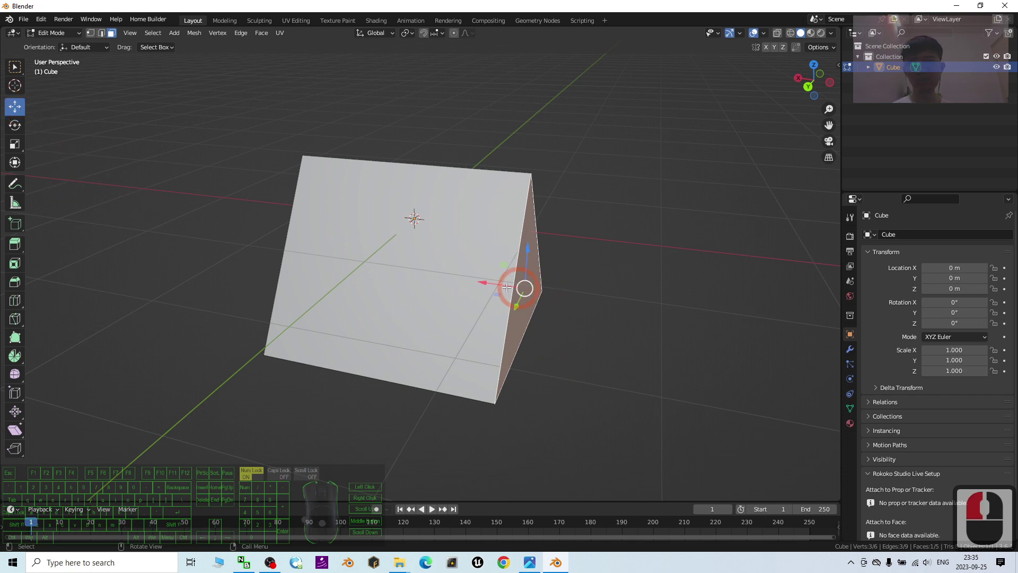
{"action": "left_click_drag", "start_coordinate": [481, 286], "coordinate": [695, 296]}
{"action": "middle_click_drag", "start_coordinate": [440, 323], "coordinate": [299, 309]}
{"action": "scroll", "coordinate": [548, 374], "scroll_direction": "down", "scroll_amount": 2}
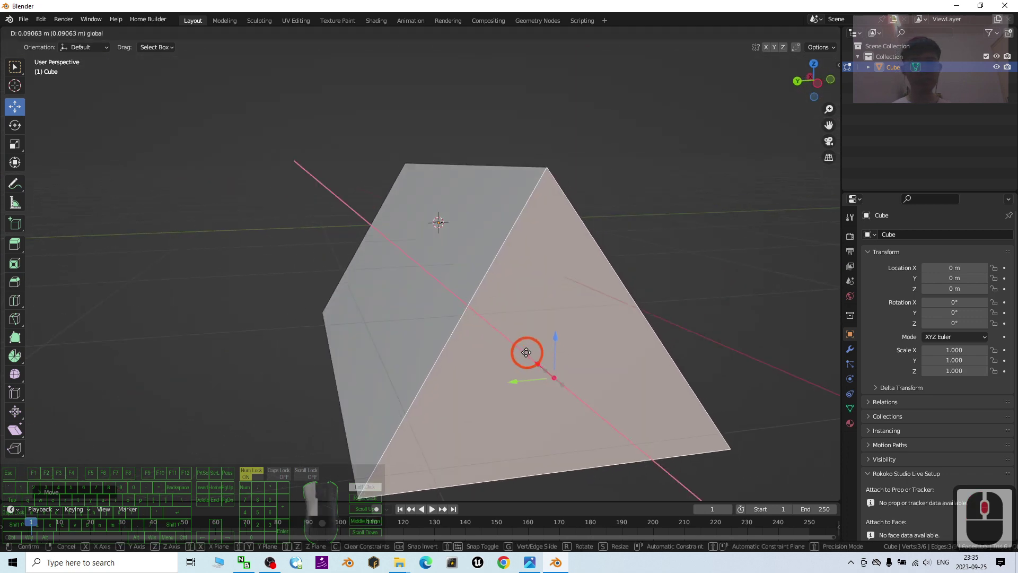
{"action": "middle_click_drag", "start_coordinate": [511, 346], "coordinate": [502, 302]}
{"action": "middle_click_drag", "start_coordinate": [636, 278], "coordinate": [615, 287]}
Select the top ridge edge and slide it along Y.
{"action": "left_click", "coordinate": [101, 33]}
{"action": "left_click", "coordinate": [406, 164]}
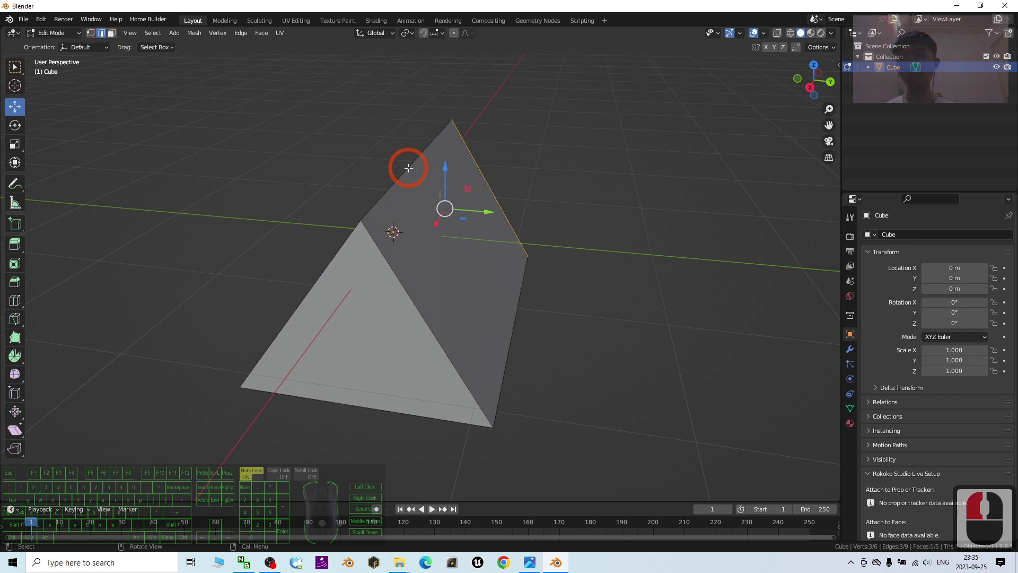
{"action": "left_click_drag", "start_coordinate": [462, 158], "coordinate": [400, 155]}
{"action": "middle_click_drag", "start_coordinate": [400, 155], "coordinate": [348, 324]}
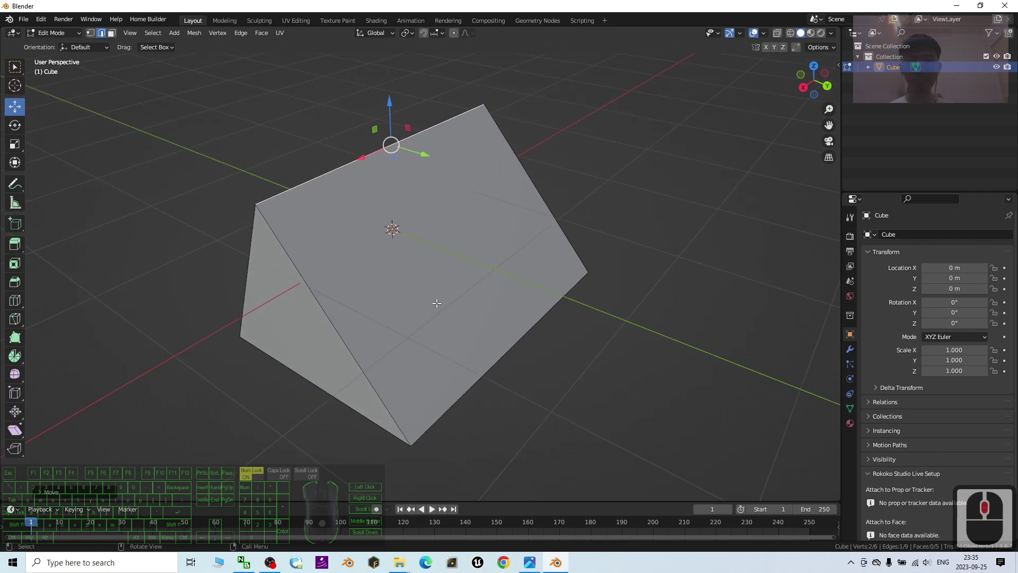
Return to Object Mode, show the Material tab and use Material Preview shading.
{"action": "left_click", "coordinate": [53, 33]}
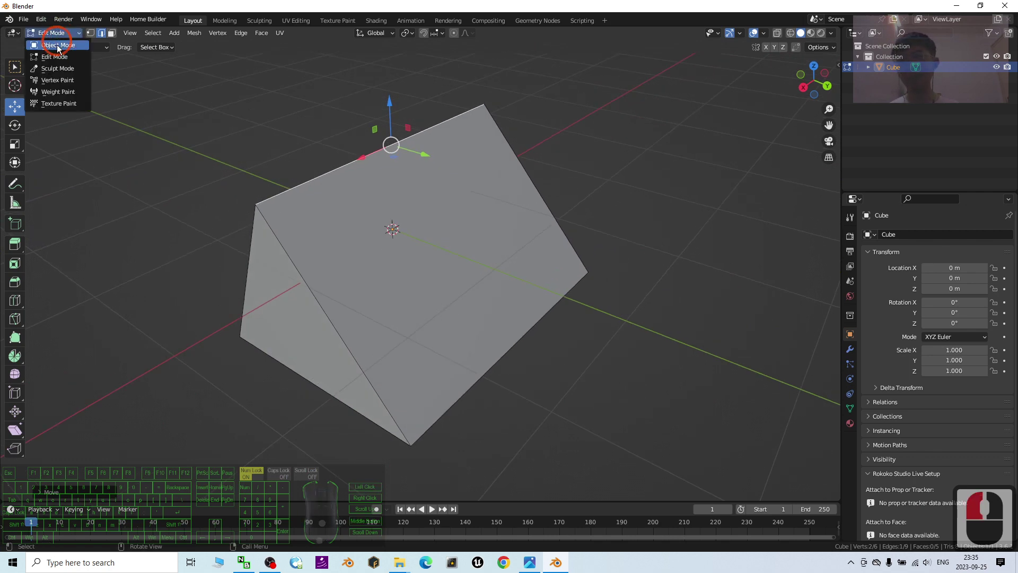
{"action": "left_click", "coordinate": [50, 42]}
{"action": "middle_click_drag", "start_coordinate": [581, 337], "coordinate": [749, 325]}
{"action": "left_click", "coordinate": [850, 423]}
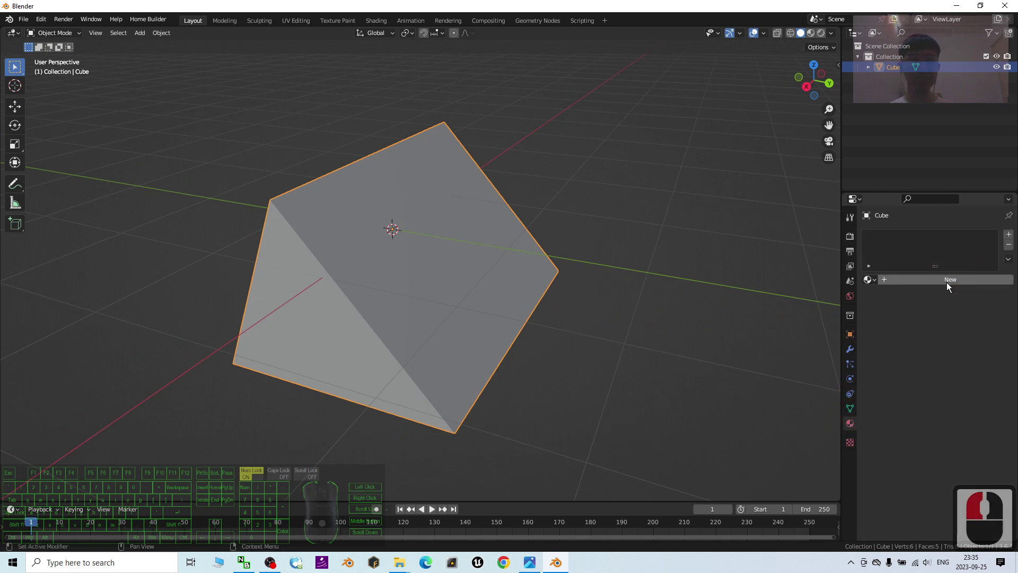
{"action": "left_click", "coordinate": [811, 34]}
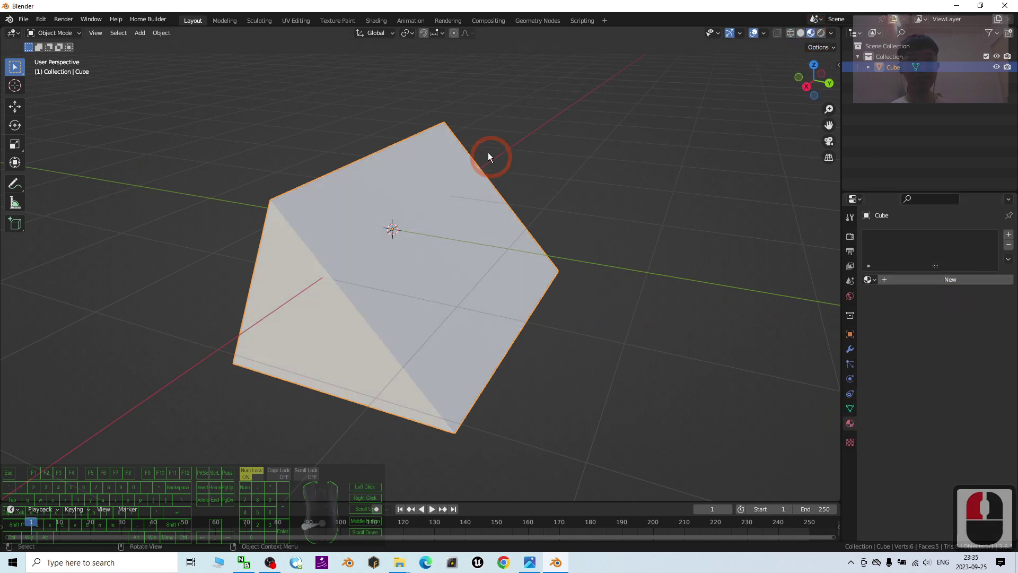
{"action": "mouse_move", "coordinate": [479, 307]}
{"action": "middle_mouse_down"}
{"action": "mouse_move", "coordinate": [495, 307]}
{"action": "mouse_move", "coordinate": [480, 307]}
{"action": "middle_mouse_up"}
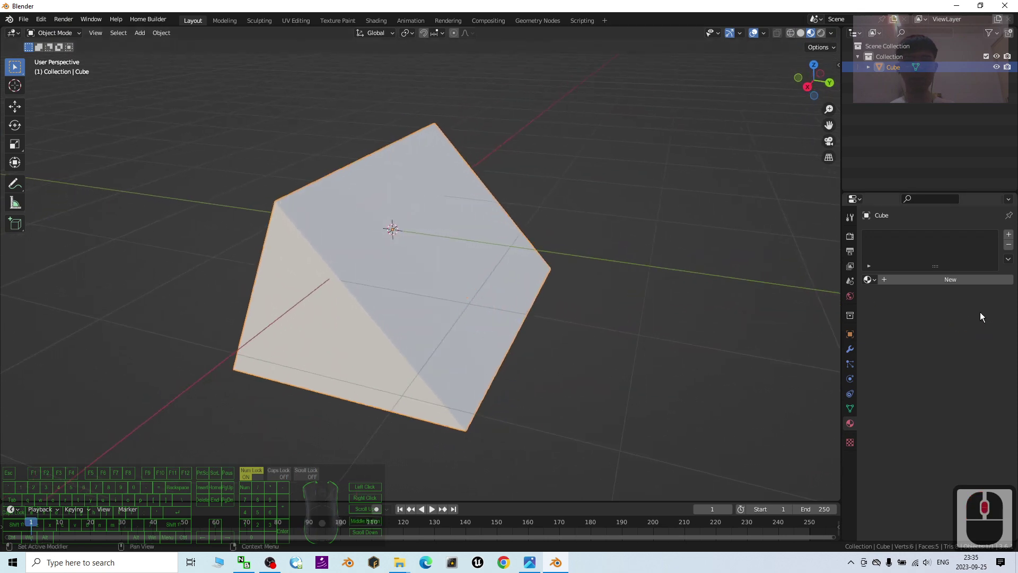
Create Material.001 and set its base colour to bright lime green.
{"action": "left_click", "coordinate": [949, 280]}
{"action": "left_click", "coordinate": [950, 392]}
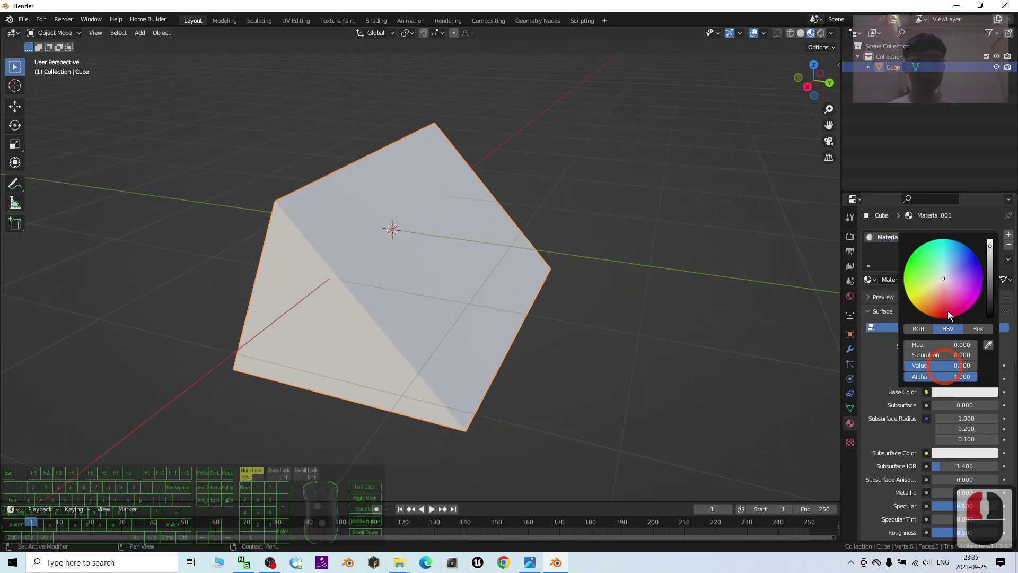
{"action": "left_click_drag", "start_coordinate": [938, 279], "coordinate": [390, 287]}
{"action": "mouse_move", "coordinate": [904, 282]}
{"action": "left_mouse_down"}
{"action": "mouse_move", "coordinate": [916, 249]}
{"action": "mouse_move", "coordinate": [904, 281]}
{"action": "left_mouse_up"}
{"action": "double_click", "coordinate": [527, 6]}
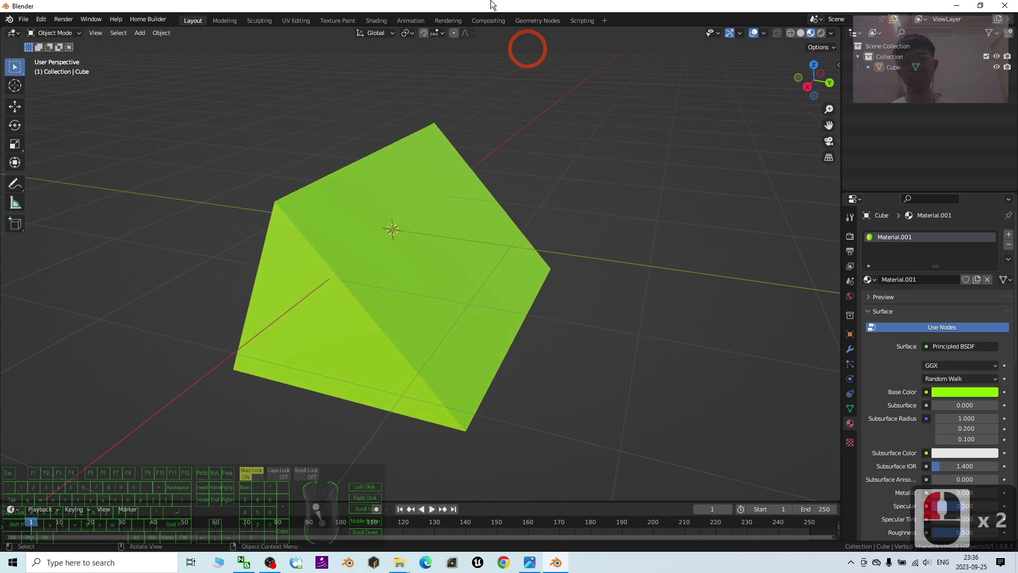
Save the Blender scene to the Desktop under the new file name prism.blend.
{"action": "left_click_drag", "start_coordinate": [542, 24], "coordinate": [631, 28]}
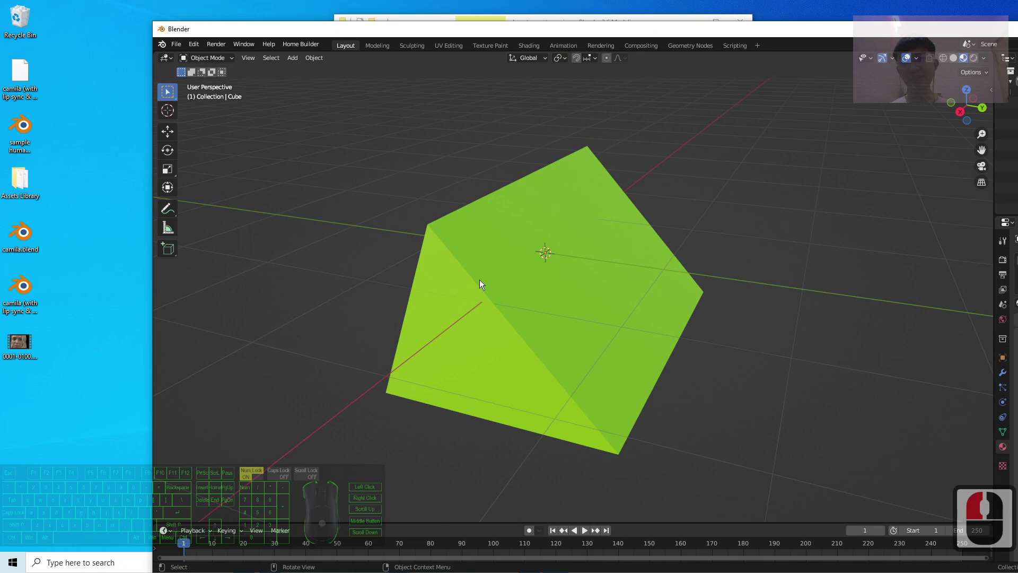
{"action": "left_click", "coordinate": [176, 44]}
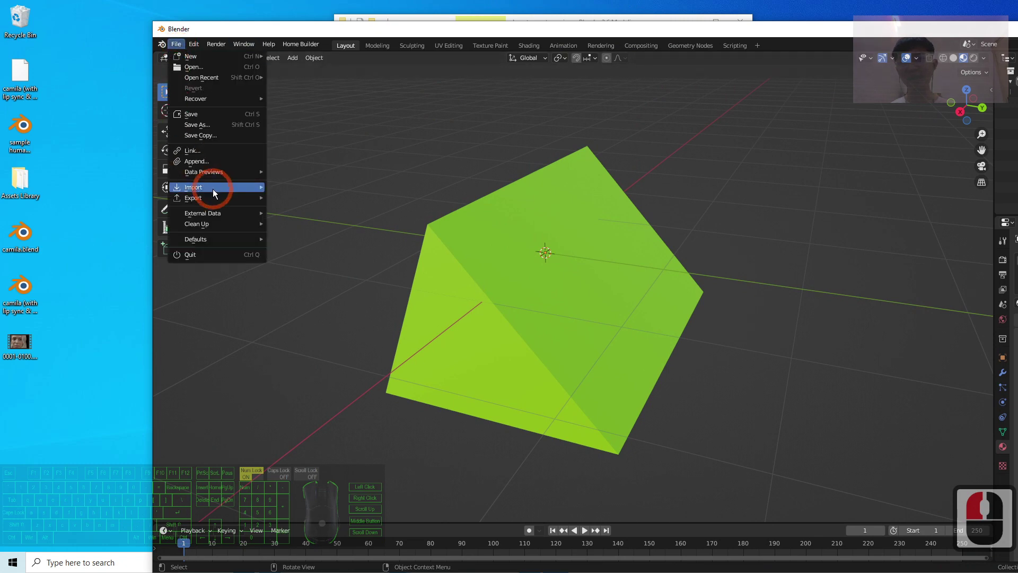
{"action": "left_click", "coordinate": [209, 123]}
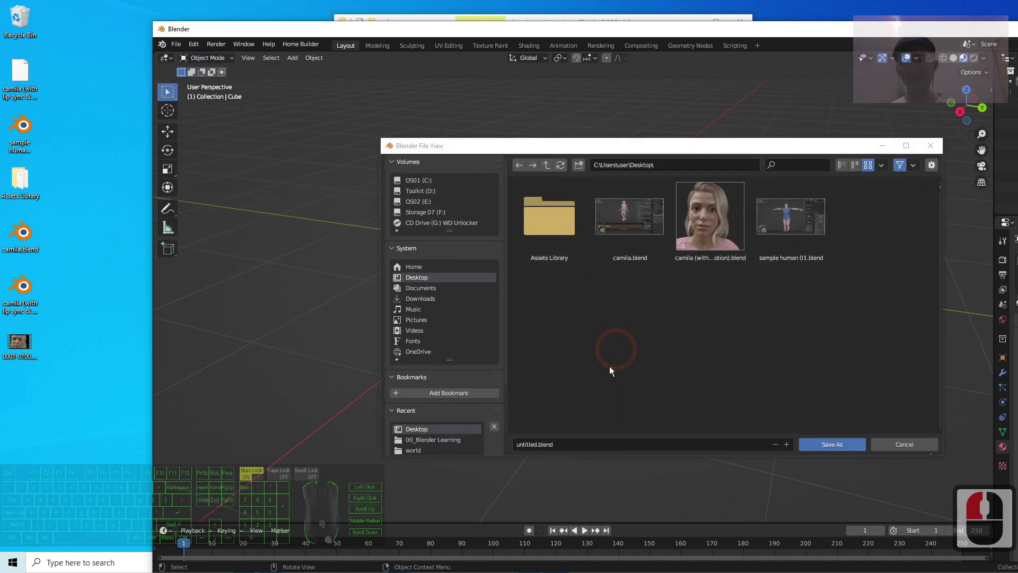
{"action": "left_click", "coordinate": [419, 276]}
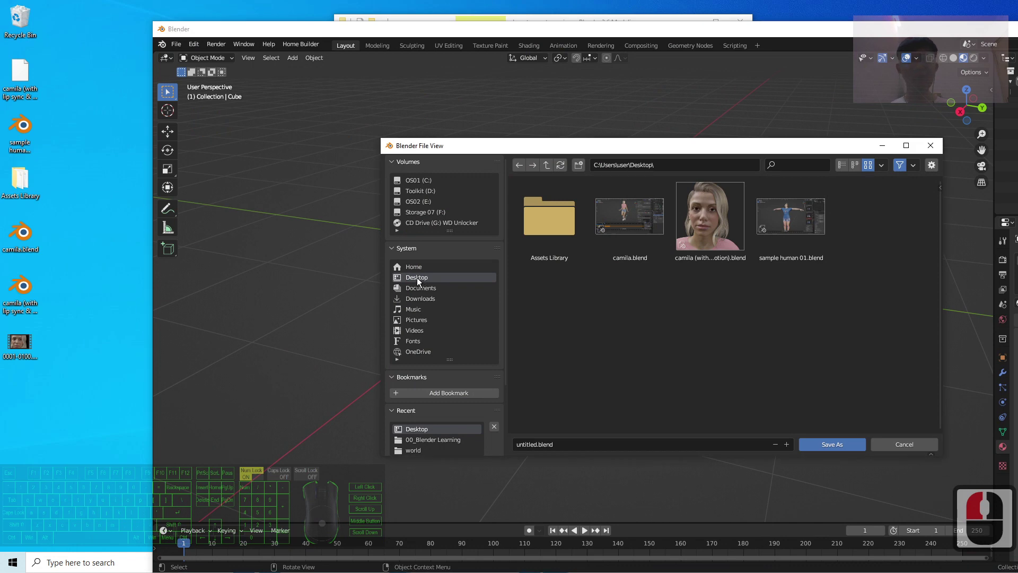
{"action": "left_click", "coordinate": [417, 277]}
{"action": "left_click", "coordinate": [558, 444]}
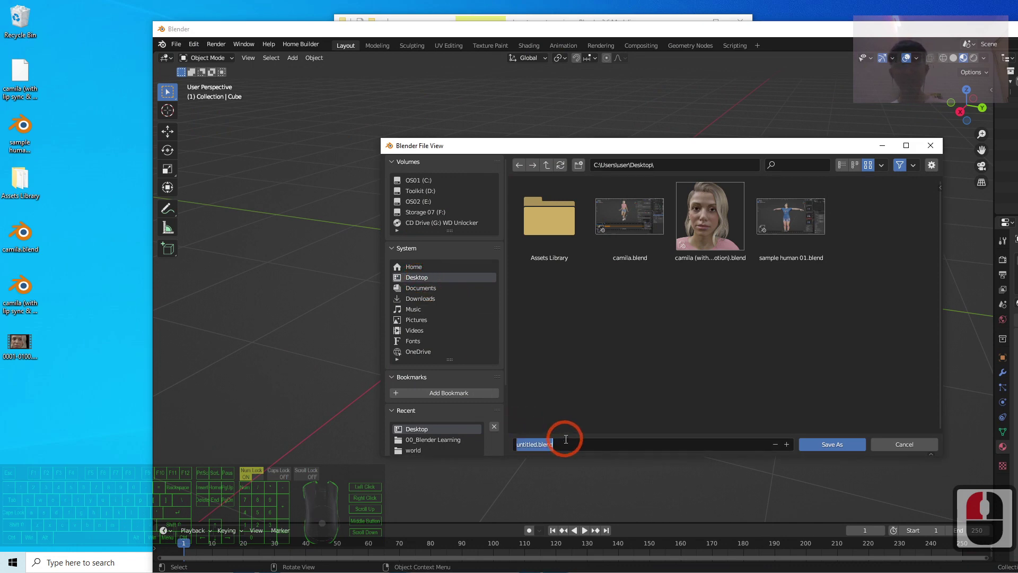
{"action": "key", "text": "BackSpace"}
{"action": "type", "text": "prism"}
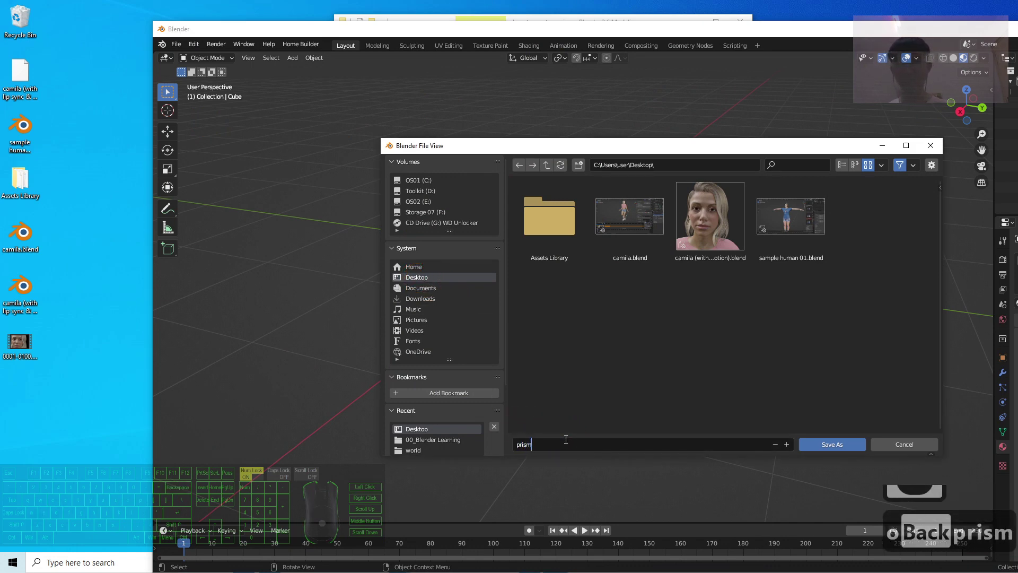
{"action": "left_click", "coordinate": [850, 448]}
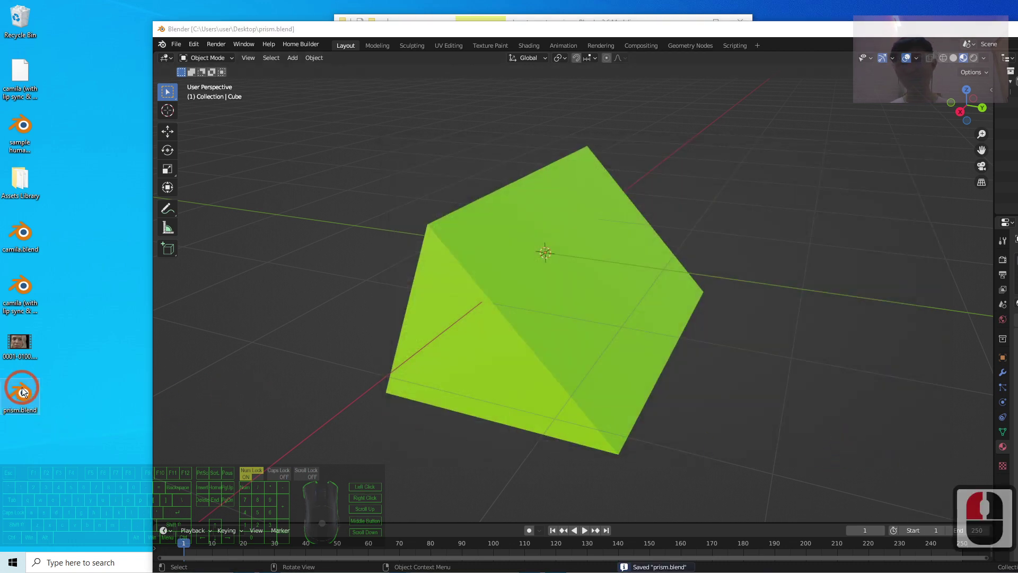
Export the model as prism.fbx with Path Mode set to Copy and Embed Textures enabled.
{"action": "left_click", "coordinate": [176, 45]}
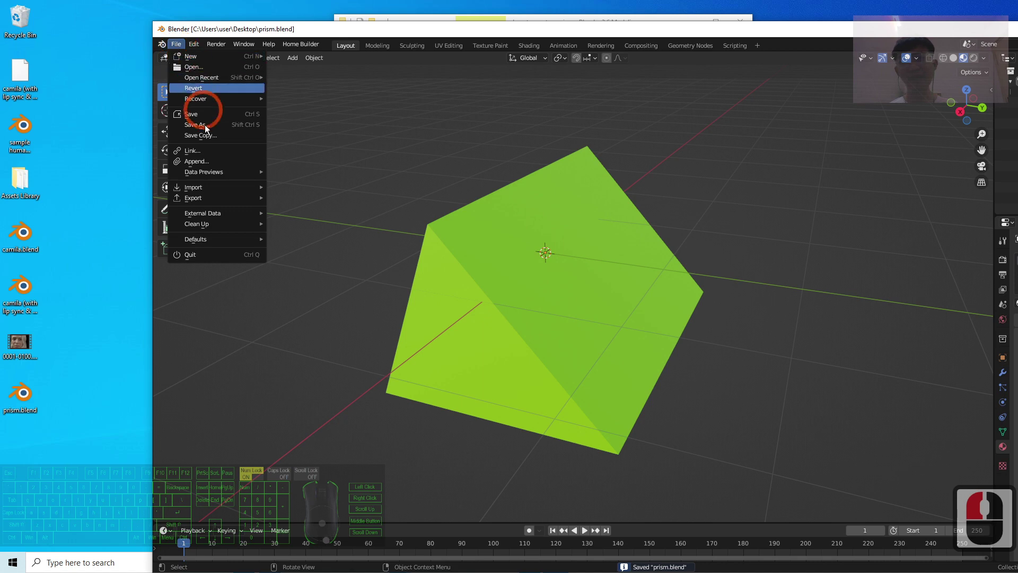
{"action": "mouse_move", "coordinate": [213, 199]}
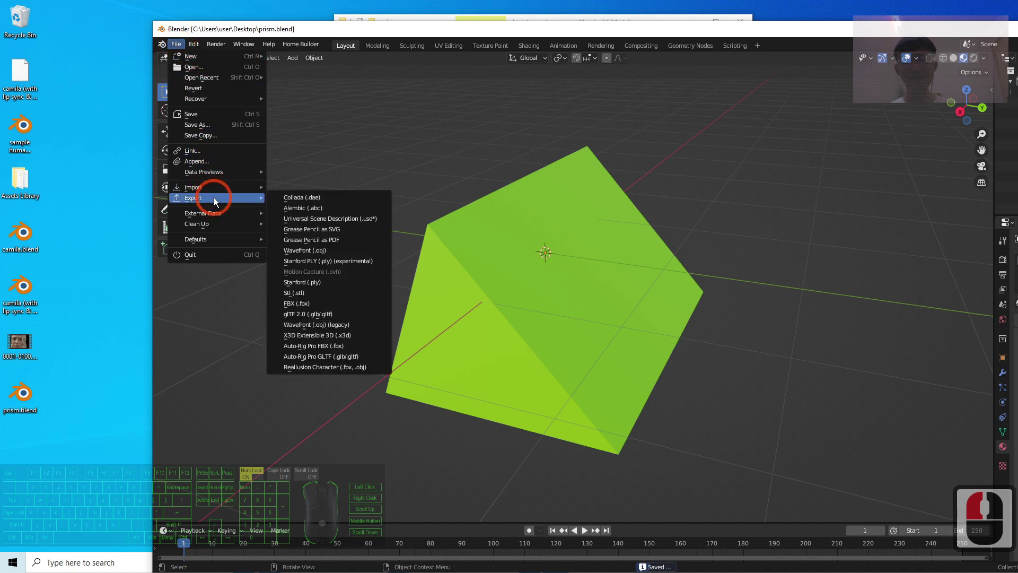
{"action": "left_click", "coordinate": [315, 303]}
{"action": "left_click", "coordinate": [886, 204]}
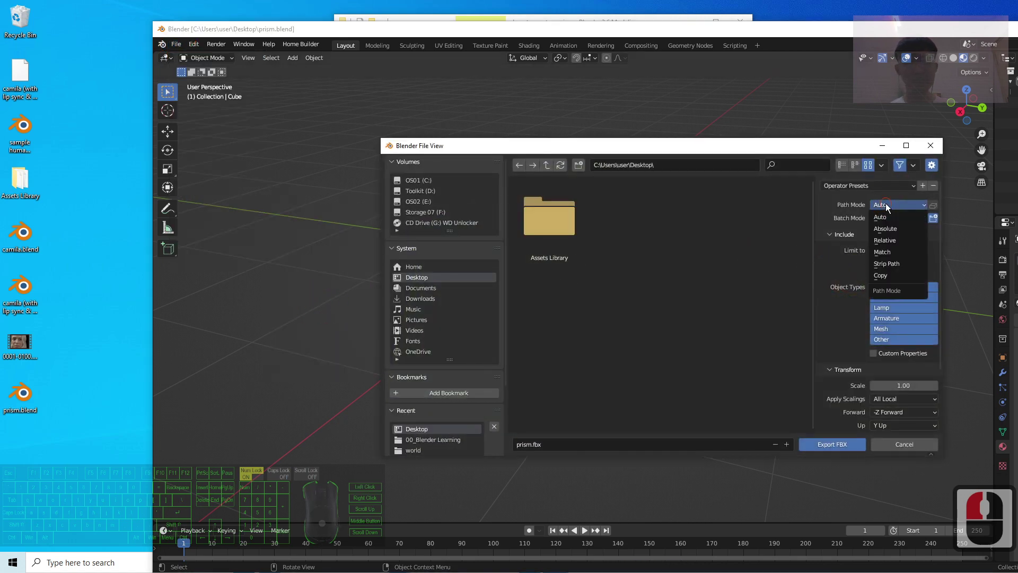
{"action": "left_click", "coordinate": [891, 275]}
{"action": "left_click", "coordinate": [934, 204]}
{"action": "left_click", "coordinate": [934, 204]}
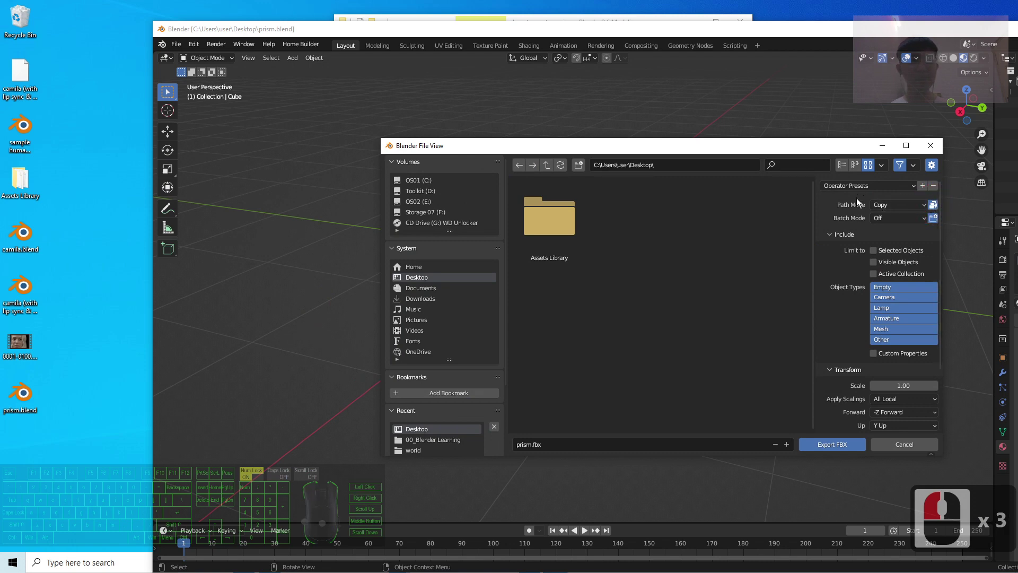
{"action": "left_click_drag", "start_coordinate": [575, 151], "coordinate": [496, 227]}
{"action": "left_click_drag", "start_coordinate": [434, 284], "coordinate": [604, 98]}
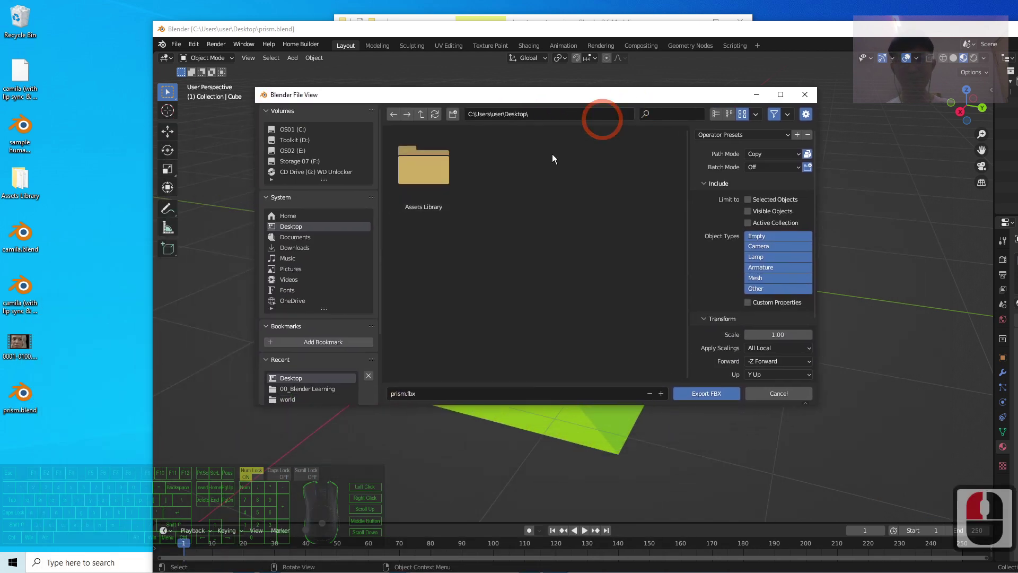
{"action": "left_click", "coordinate": [724, 395]}
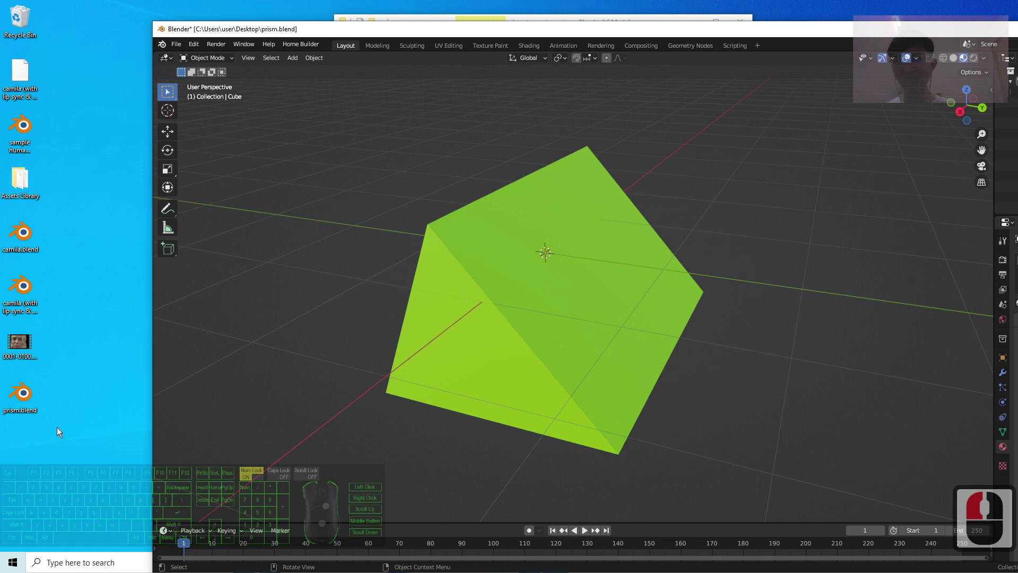
Open prism.fbx from the desktop in 3D Viewer and rotate the green prism.
{"action": "left_click", "coordinate": [22, 446]}
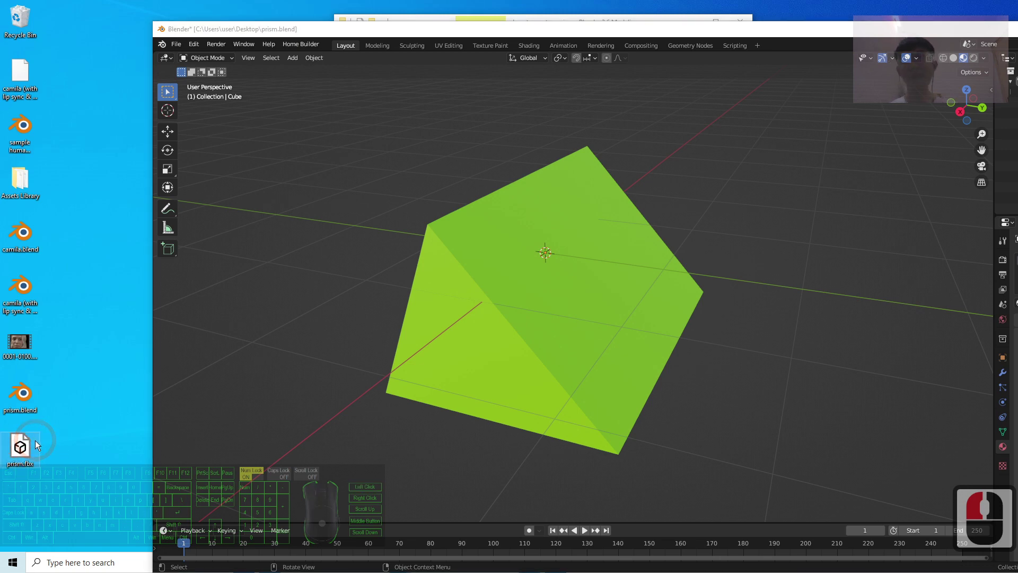
{"action": "left_click", "coordinate": [24, 445]}
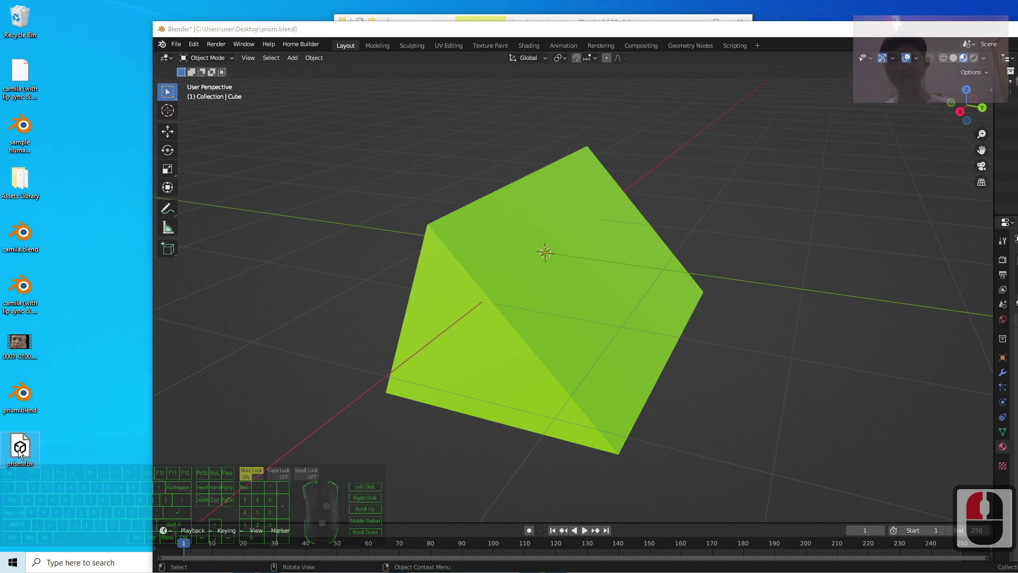
{"action": "left_click", "coordinate": [24, 444]}
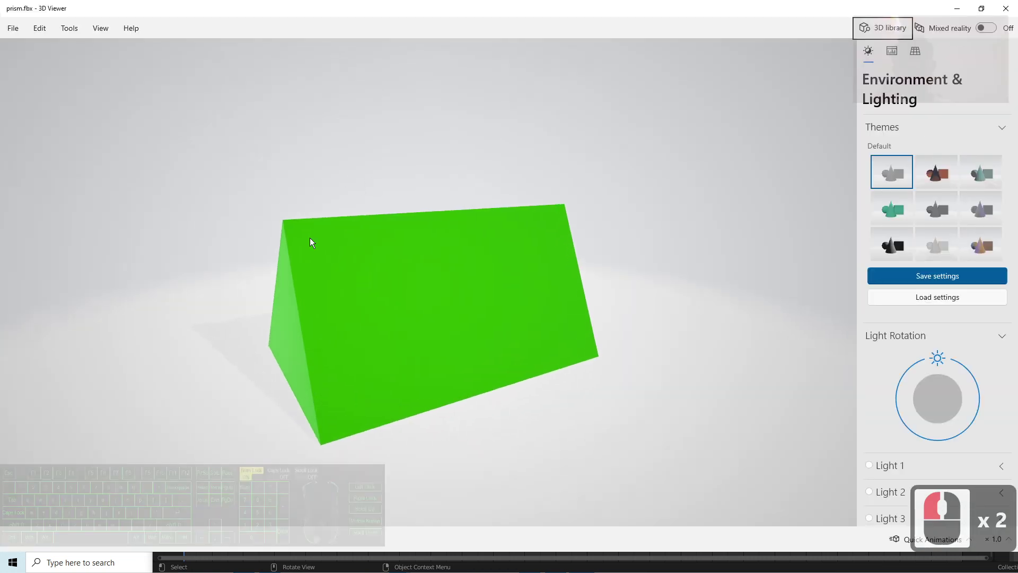
{"action": "left_click_drag", "start_coordinate": [385, 350], "coordinate": [591, 237]}
Maximize Blender and 3D Viewer, orbit the green prism to inspect it, then minimize 3D Viewer.
{"action": "left_click_drag", "start_coordinate": [637, 10], "coordinate": [576, 96]}
{"action": "left_click", "coordinate": [683, 24]}
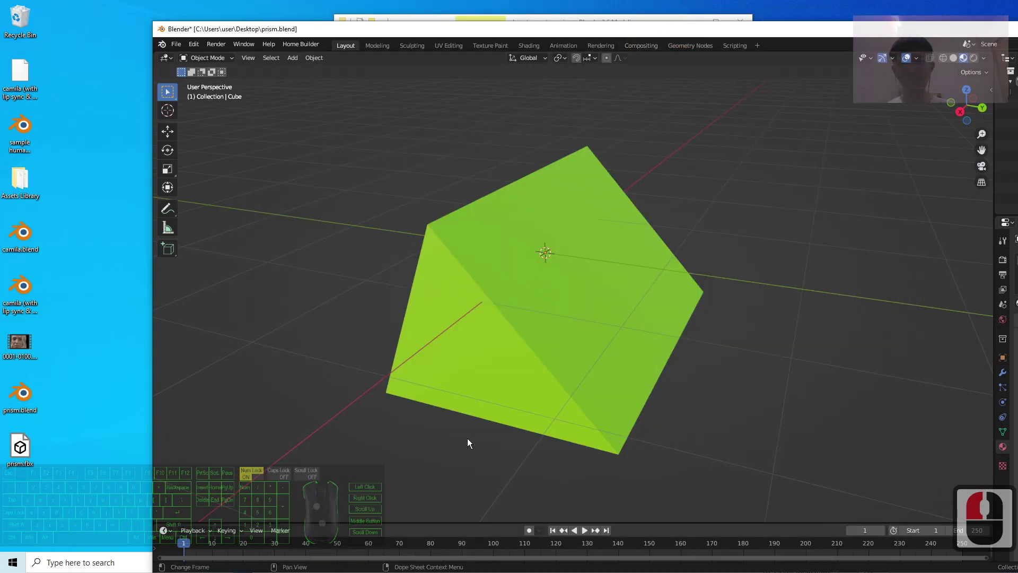
{"action": "left_click_drag", "start_coordinate": [536, 28], "coordinate": [456, 3]}
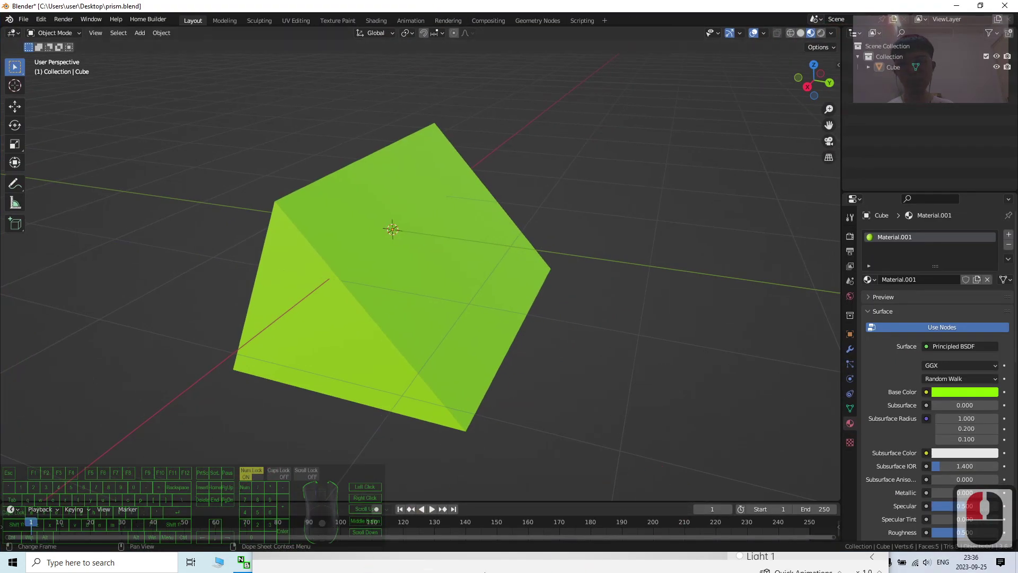
{"action": "left_click", "coordinate": [489, 568]}
{"action": "left_click_drag", "start_coordinate": [549, 93], "coordinate": [534, 10]}
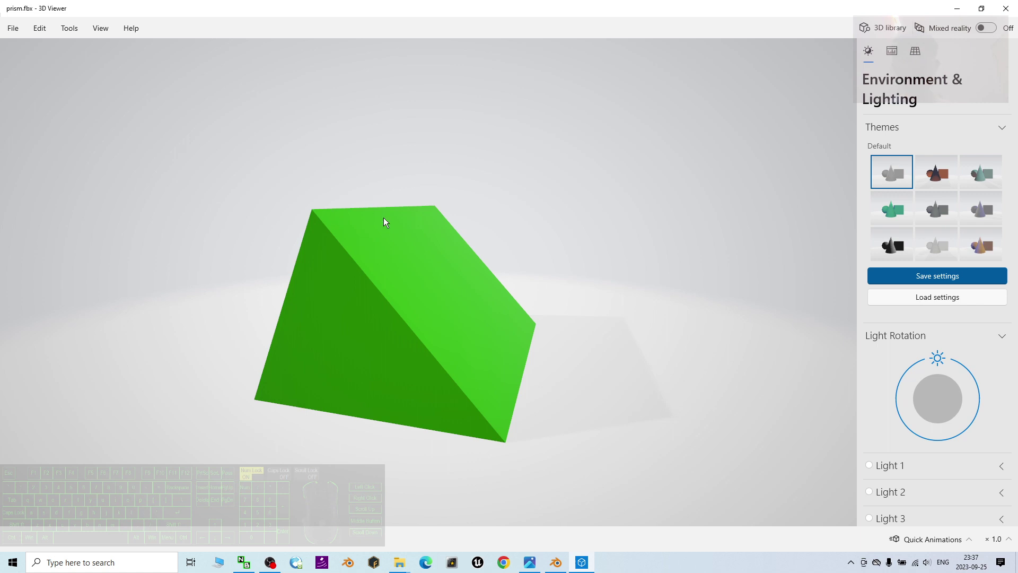
{"action": "left_click_drag", "start_coordinate": [459, 303], "coordinate": [982, 5]}
{"action": "left_click", "coordinate": [958, 8]}
Look at the tutorial's cover image in Photos, then return to Blender.
{"action": "left_click", "coordinate": [556, 562]}
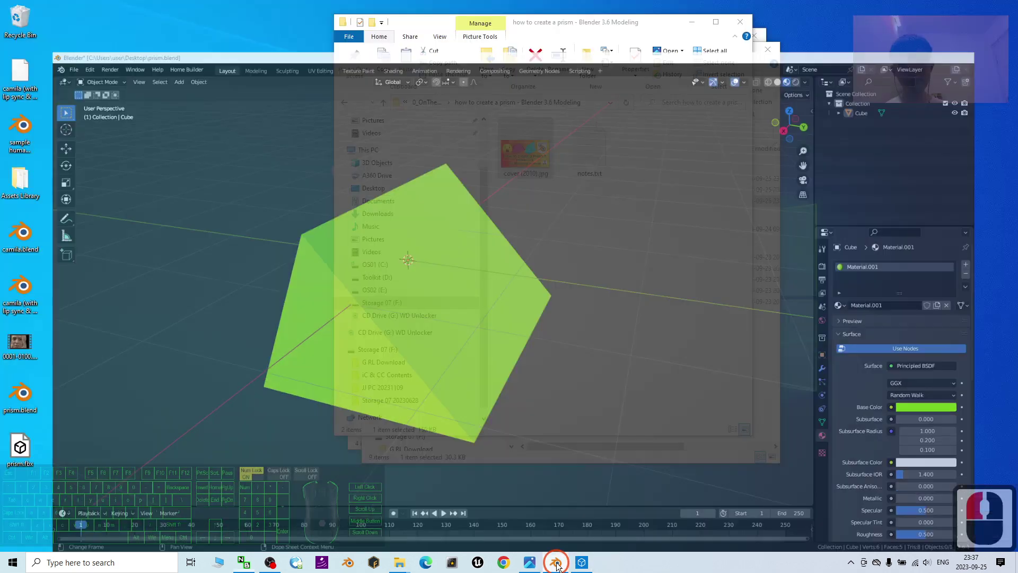
{"action": "left_click", "coordinate": [529, 564]}
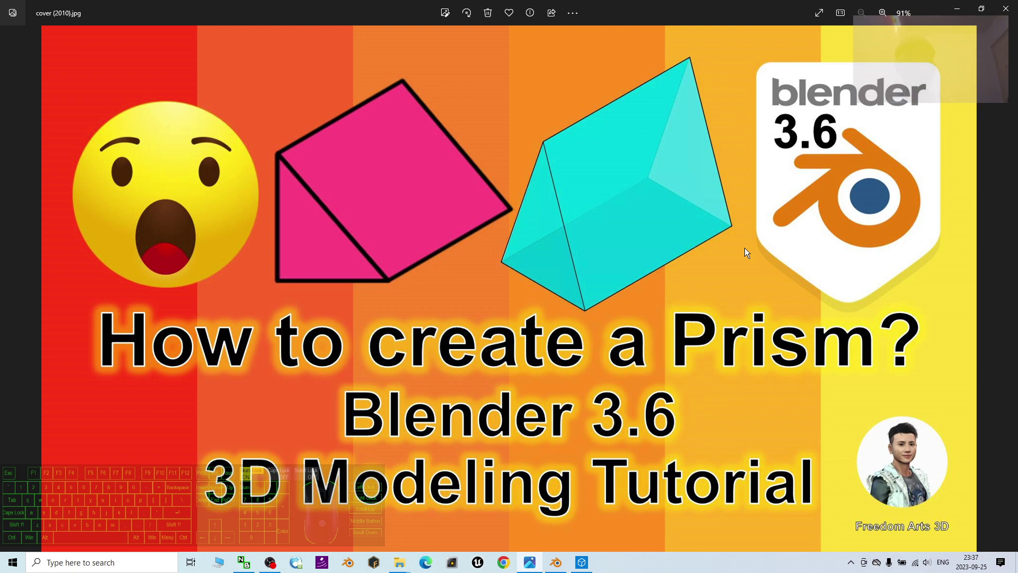
{"action": "left_click", "coordinate": [556, 562]}
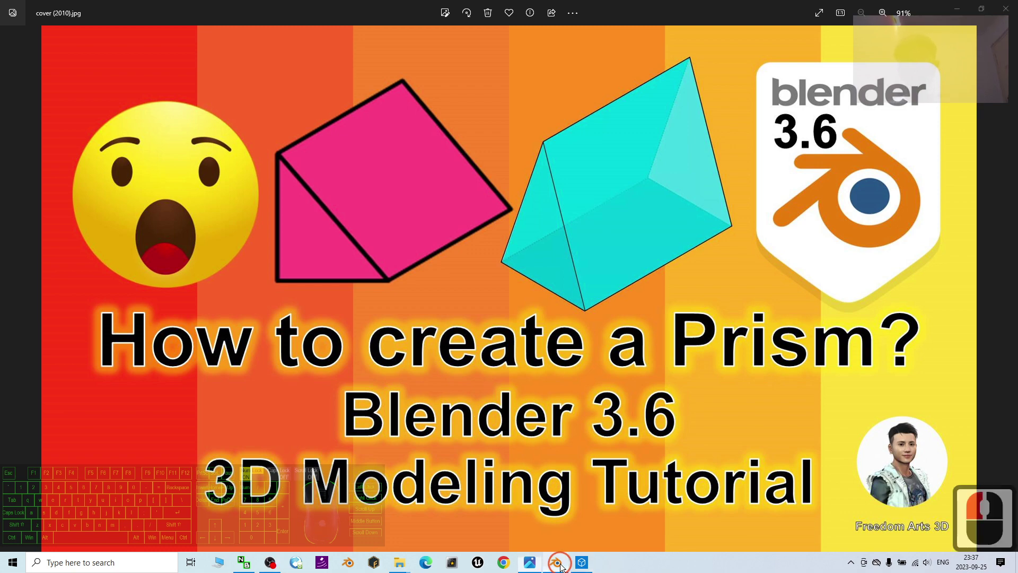
Switch the green prism into Edit Mode and select one of its edges.
{"action": "middle_click_drag", "start_coordinate": [485, 246], "coordinate": [610, 345]}
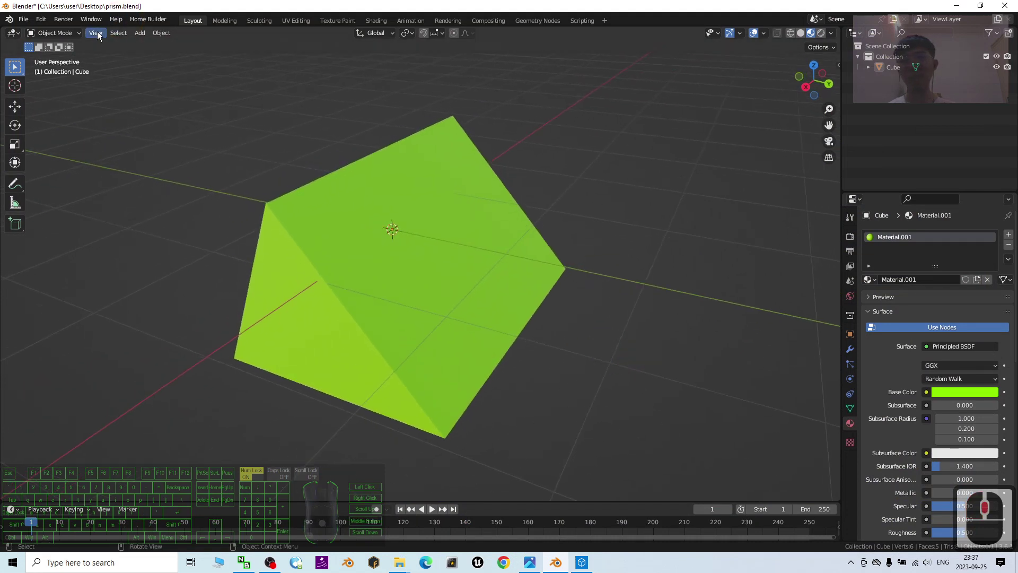
{"action": "left_click", "coordinate": [73, 33]}
{"action": "left_click", "coordinate": [54, 57]}
{"action": "double_click", "coordinate": [525, 236]}
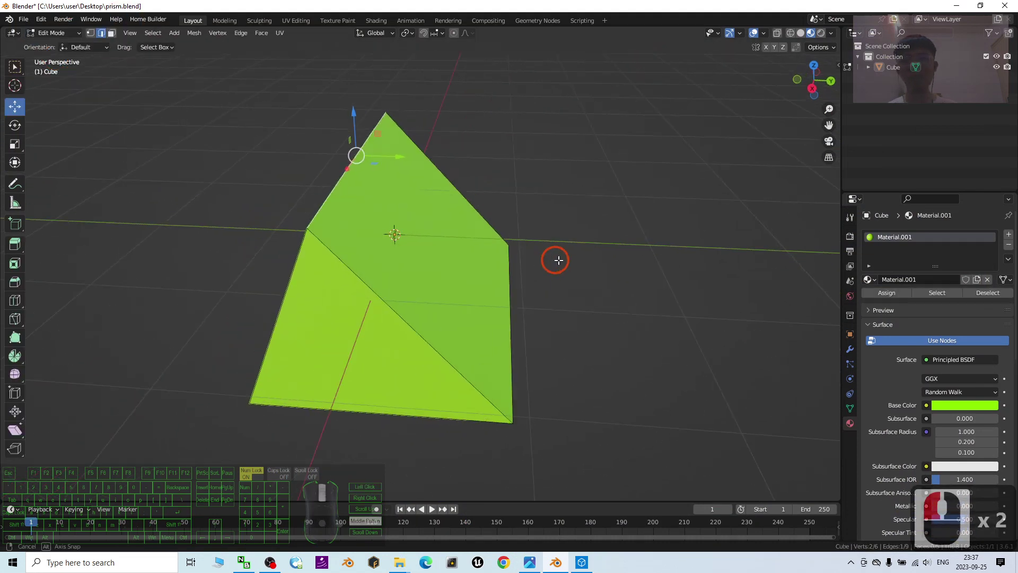